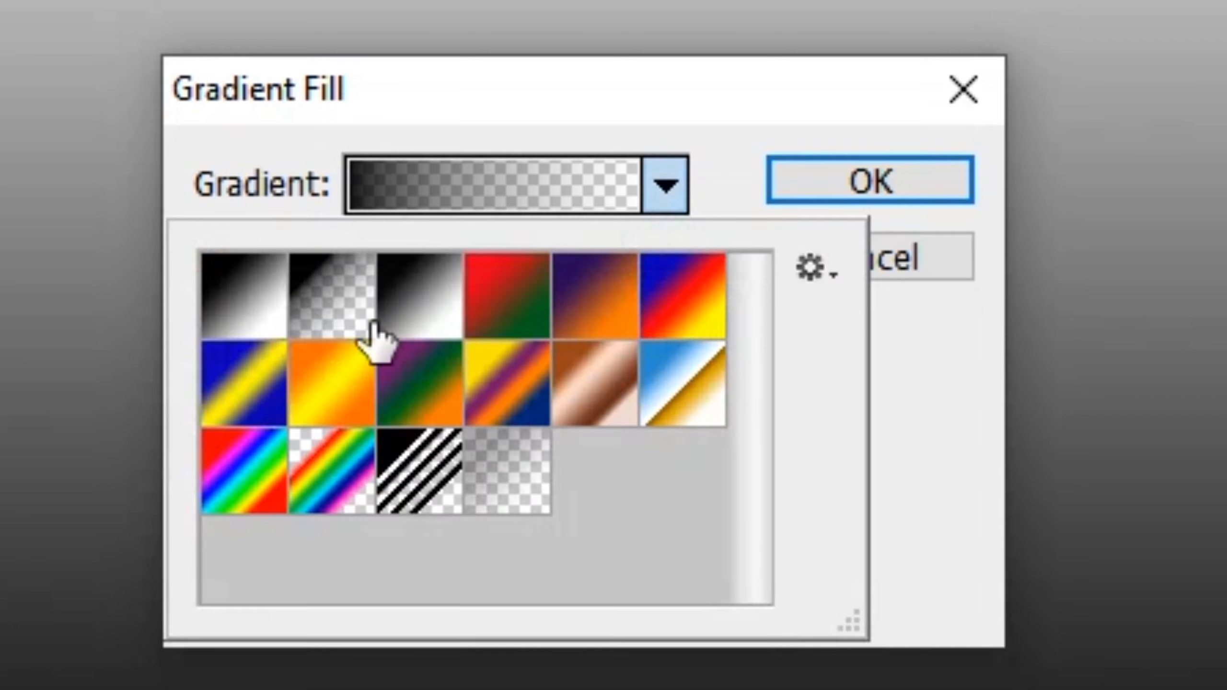
# Step: Set the gradient fill to the black-to-white preset with Radial style and Reverse enabled
pyautogui.click(409, 301)
pyautogui.click(534, 184)
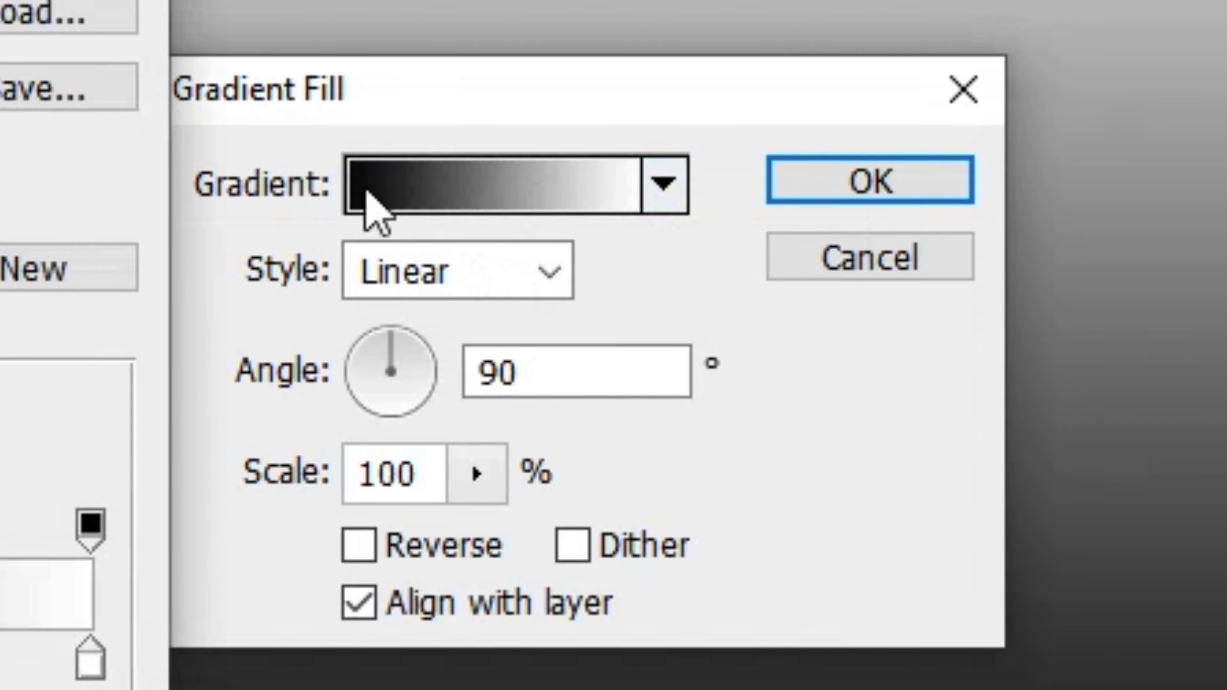
pyautogui.click(471, 278)
pyautogui.click(473, 281)
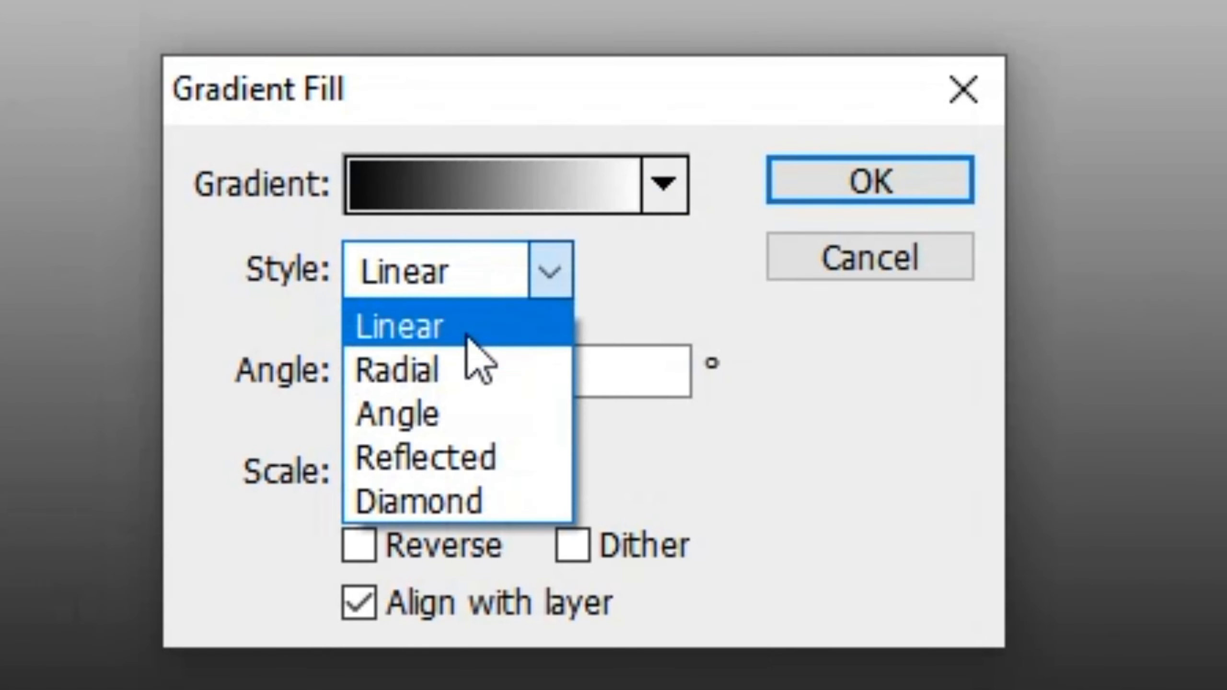
pyautogui.click(450, 382)
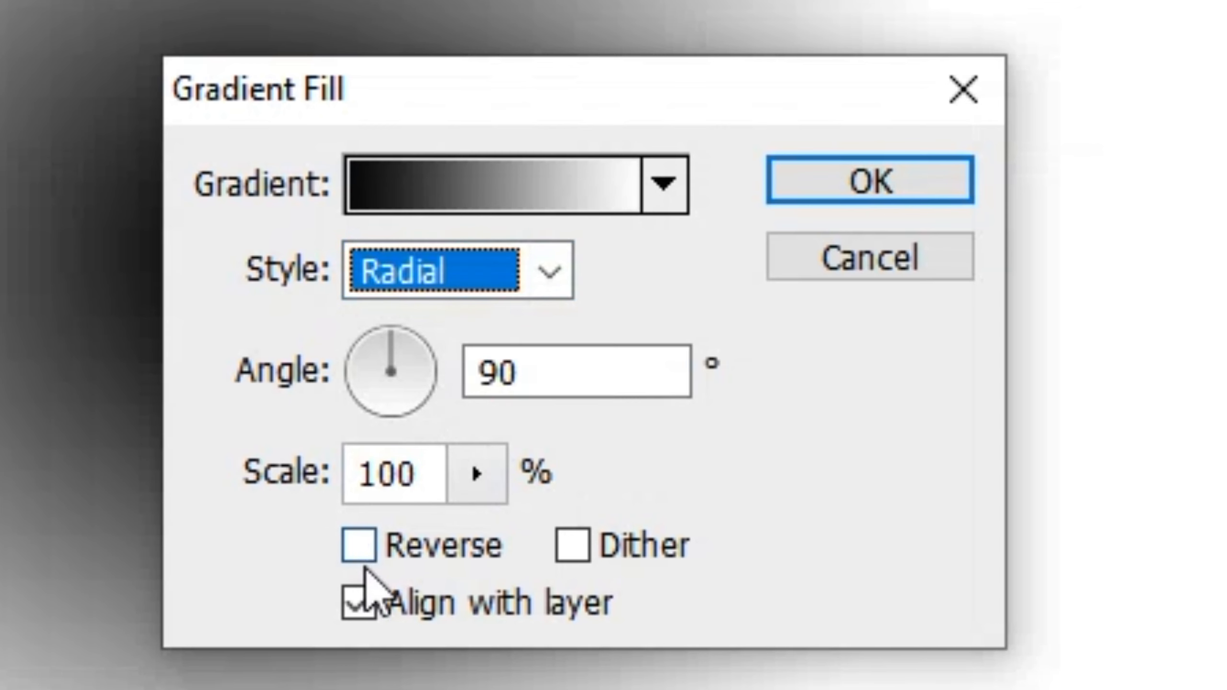
pyautogui.click(360, 547)
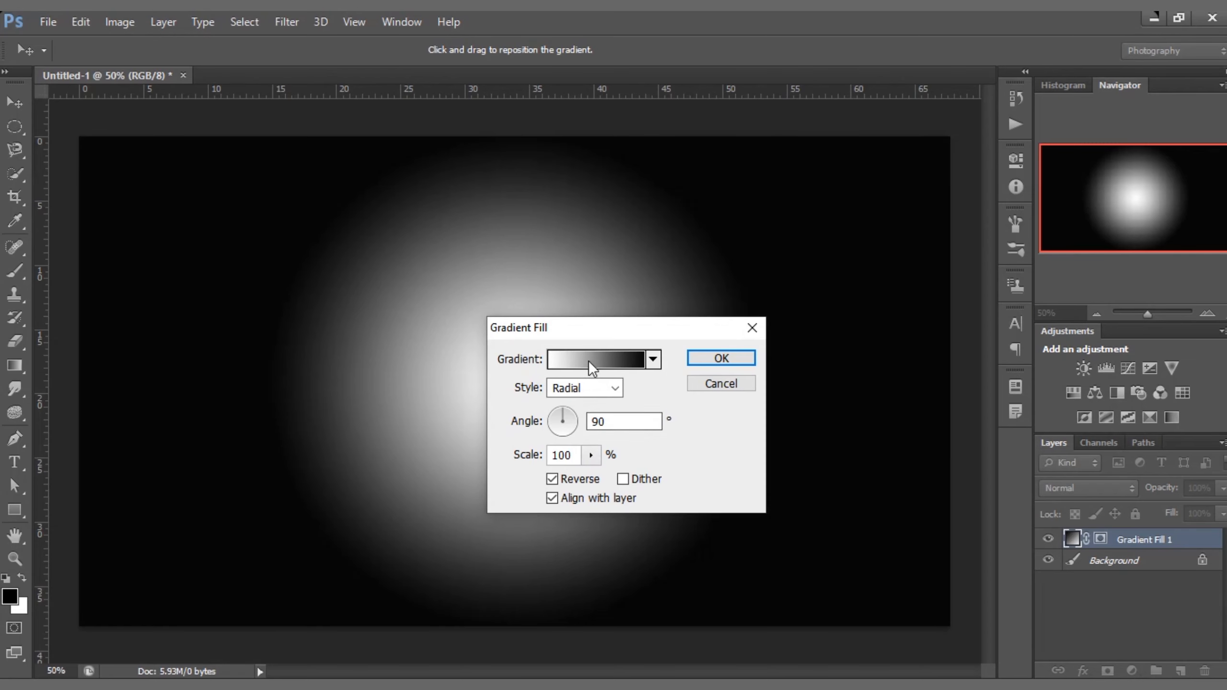
# Step: Recolor the gradient's black stop to light blue b6d1e2 and apply the gradient fill
pyautogui.click(447, 188)
pyautogui.click(114, 520)
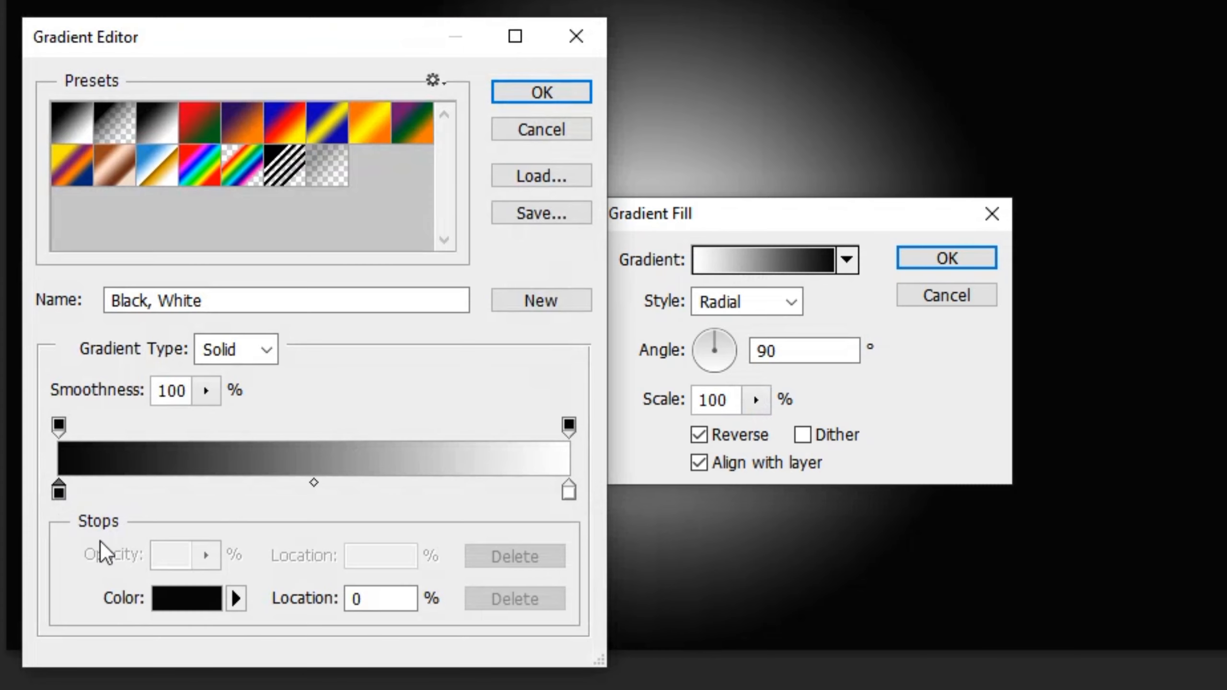
pyautogui.click(179, 602)
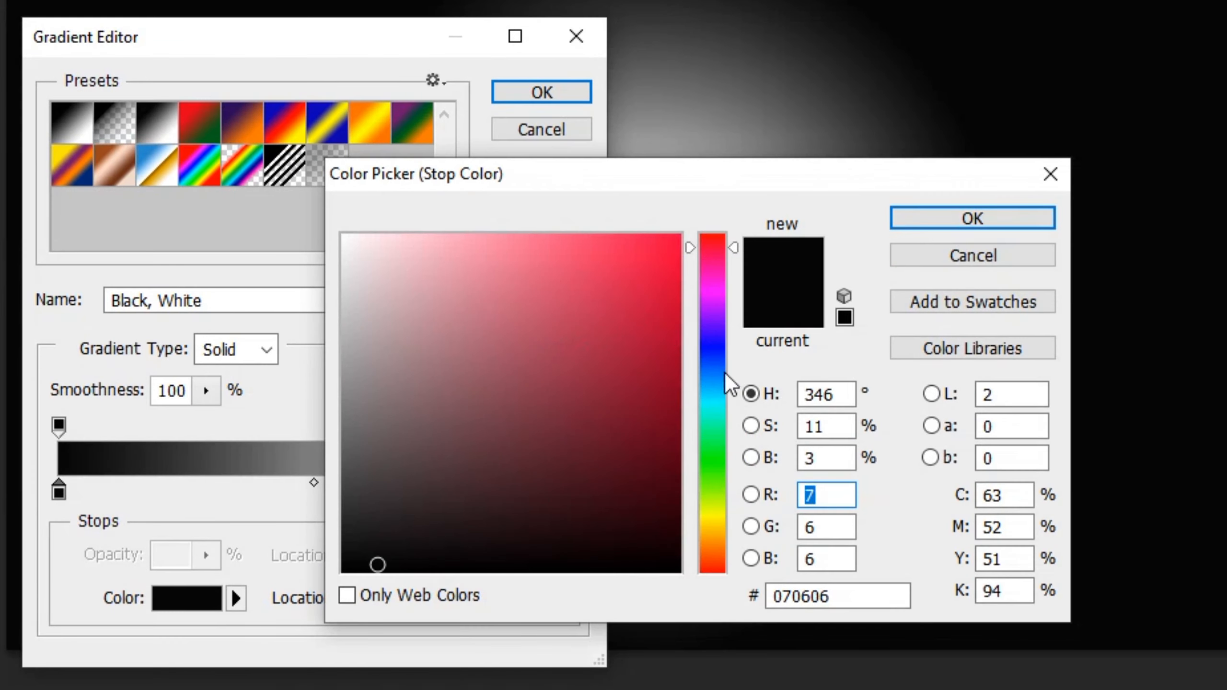
pyautogui.click(713, 362)
pyautogui.click(409, 308)
pyautogui.click(399, 298)
pyautogui.click(434, 304)
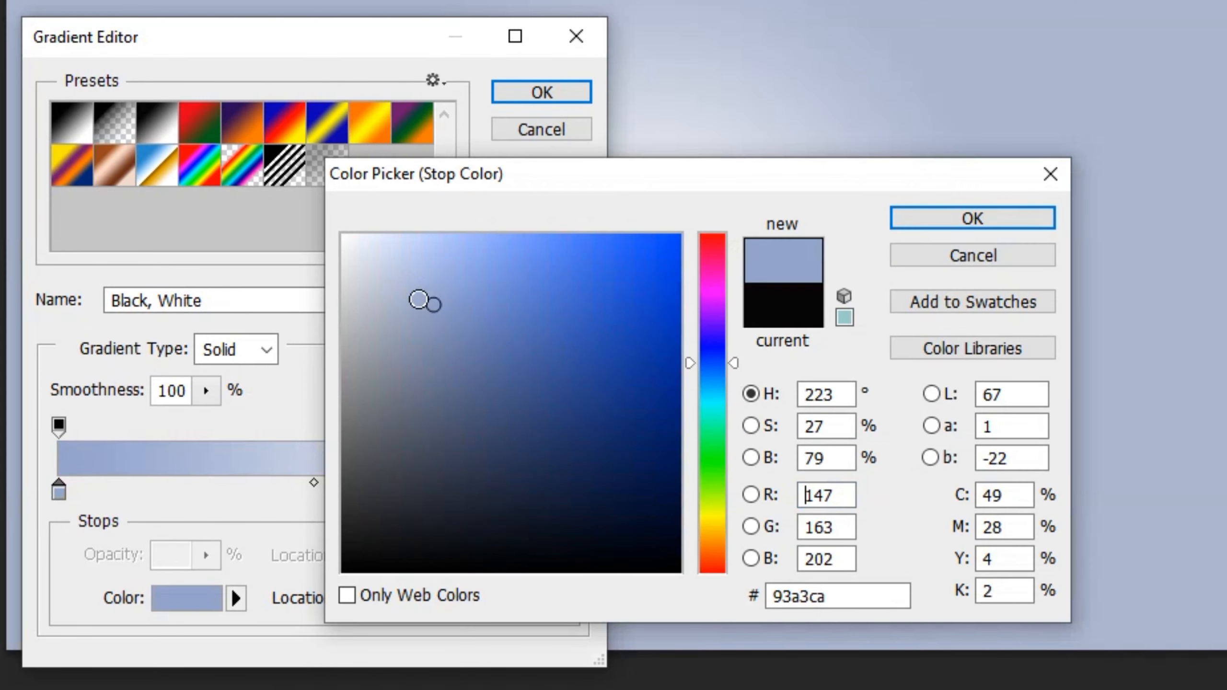
pyautogui.click(412, 265)
pyautogui.click(409, 273)
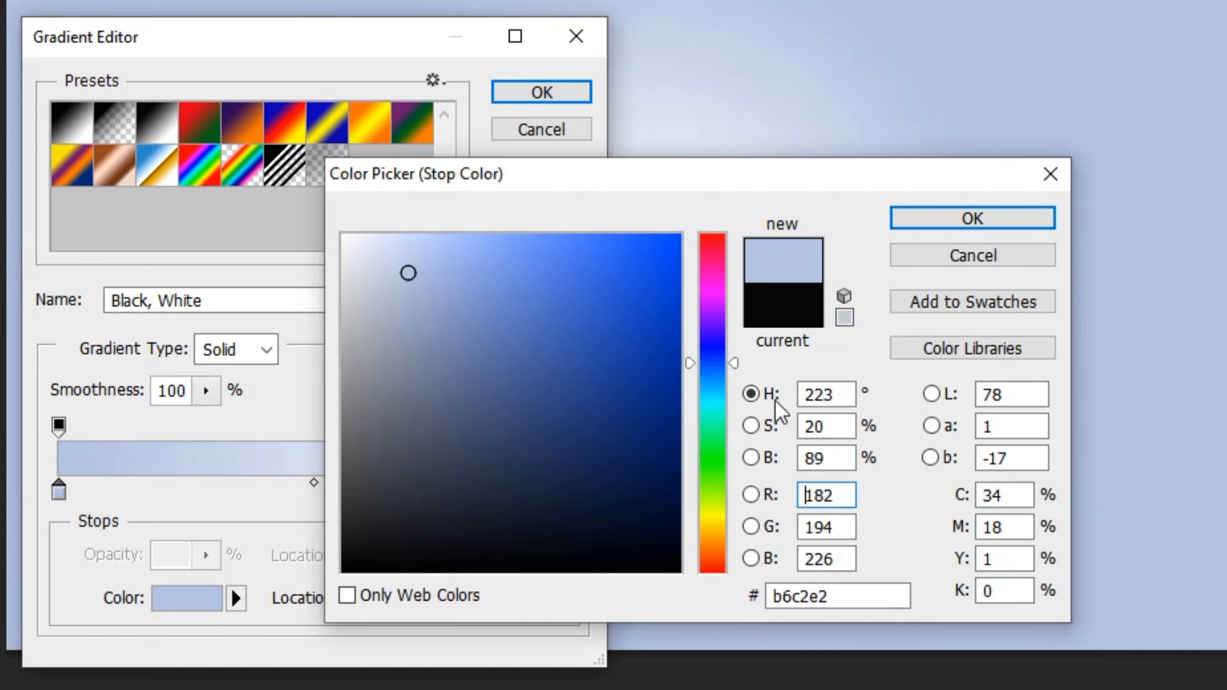
pyautogui.click(714, 390)
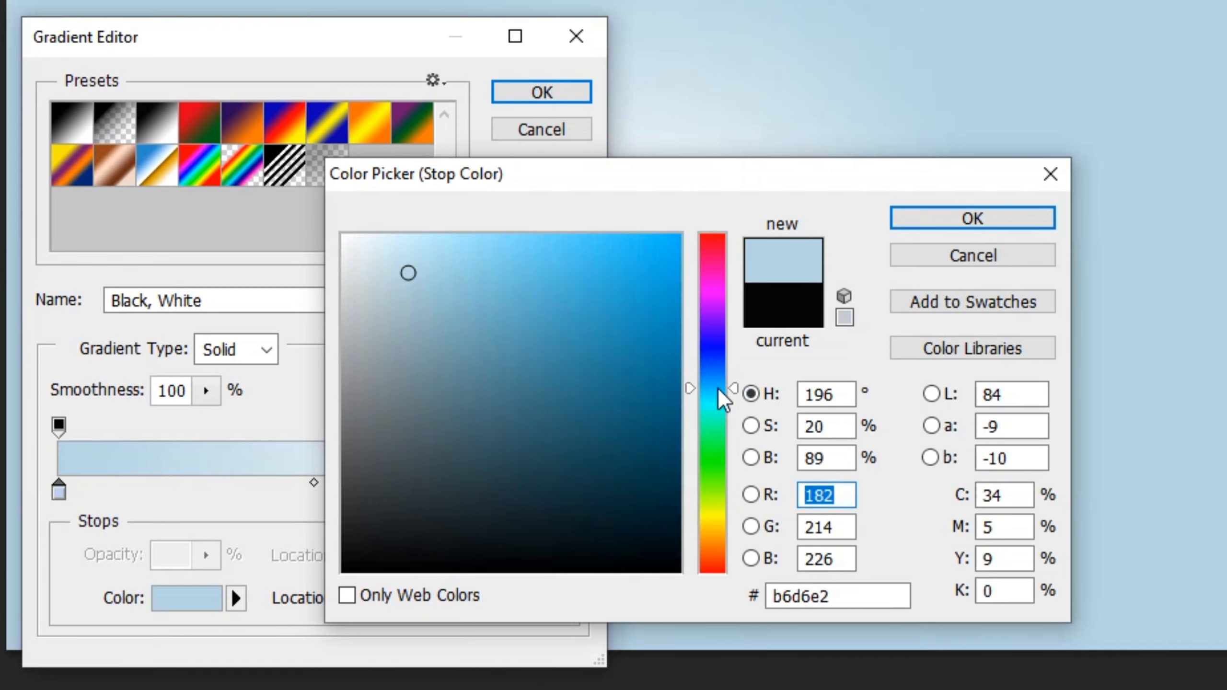
pyautogui.click(719, 382)
pyautogui.click(985, 218)
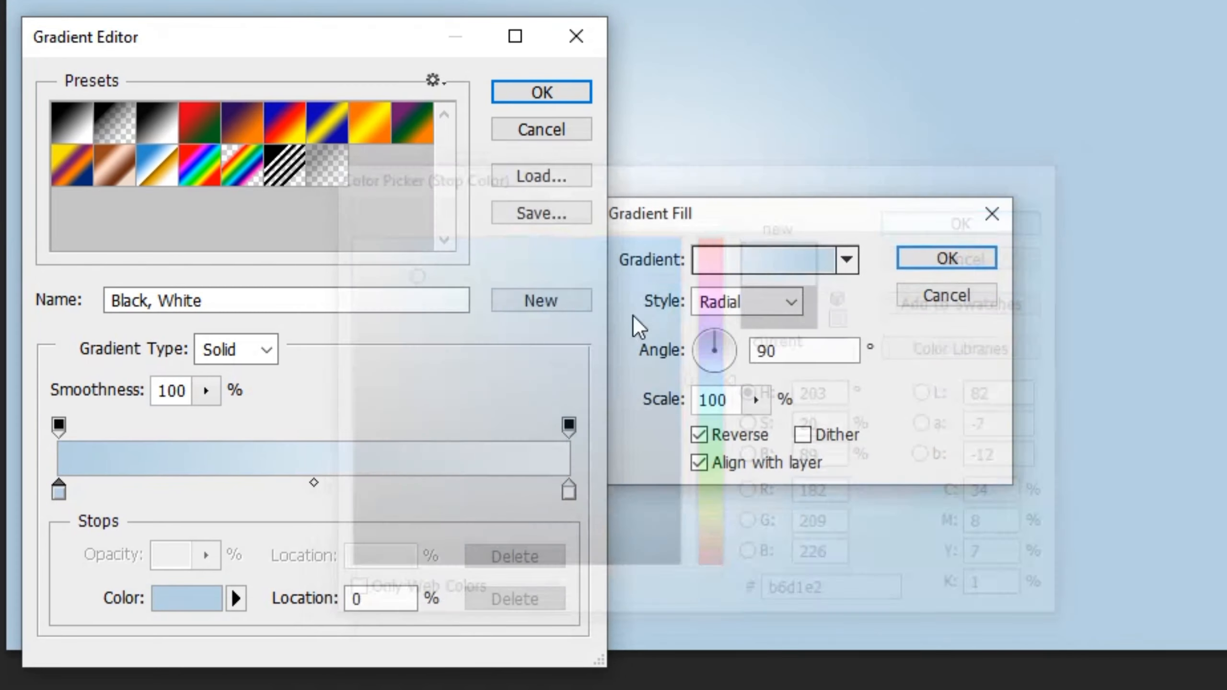
pyautogui.click(556, 94)
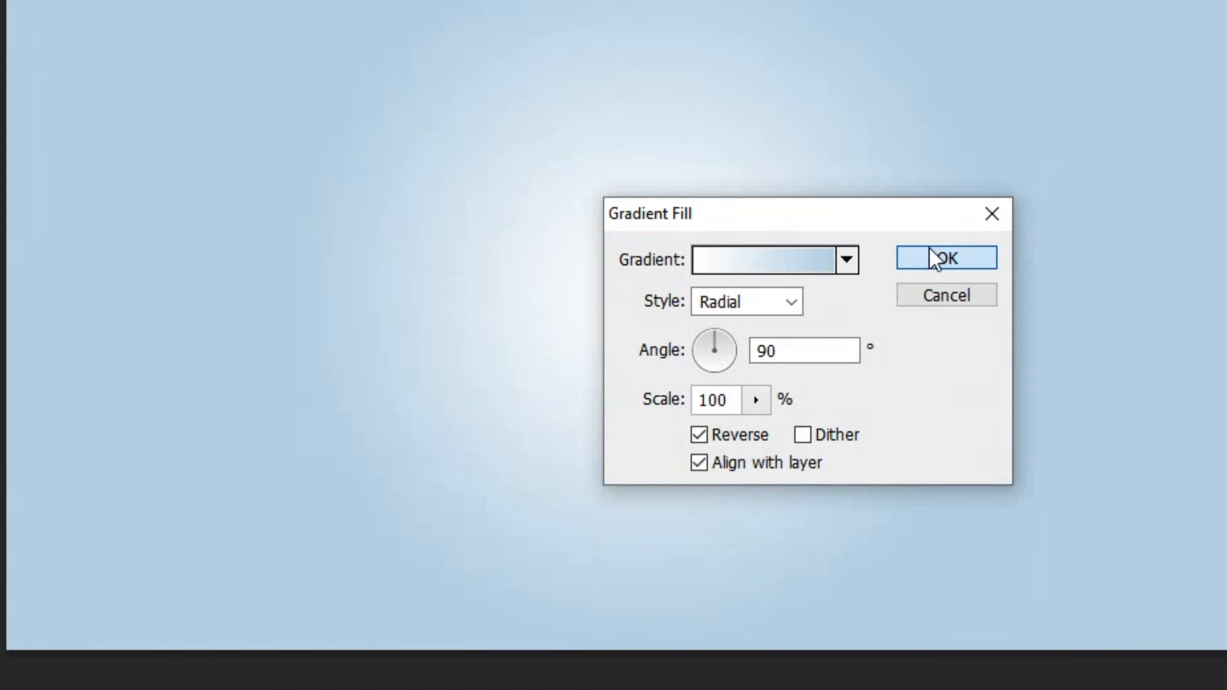
pyautogui.click(930, 256)
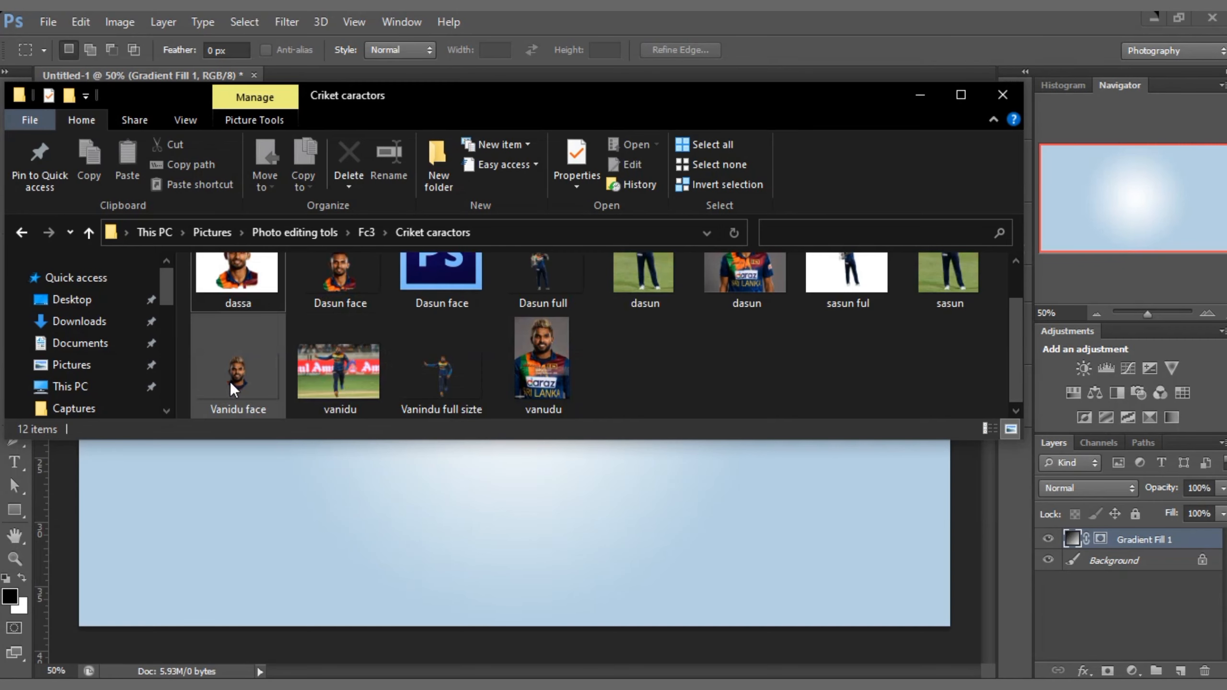
# Step: Place the Vanidu face image from the Criket caractors folder and scale it down over the bright centre of the background
pyautogui.moveTo(230, 382); pyautogui.dragTo(312, 480)
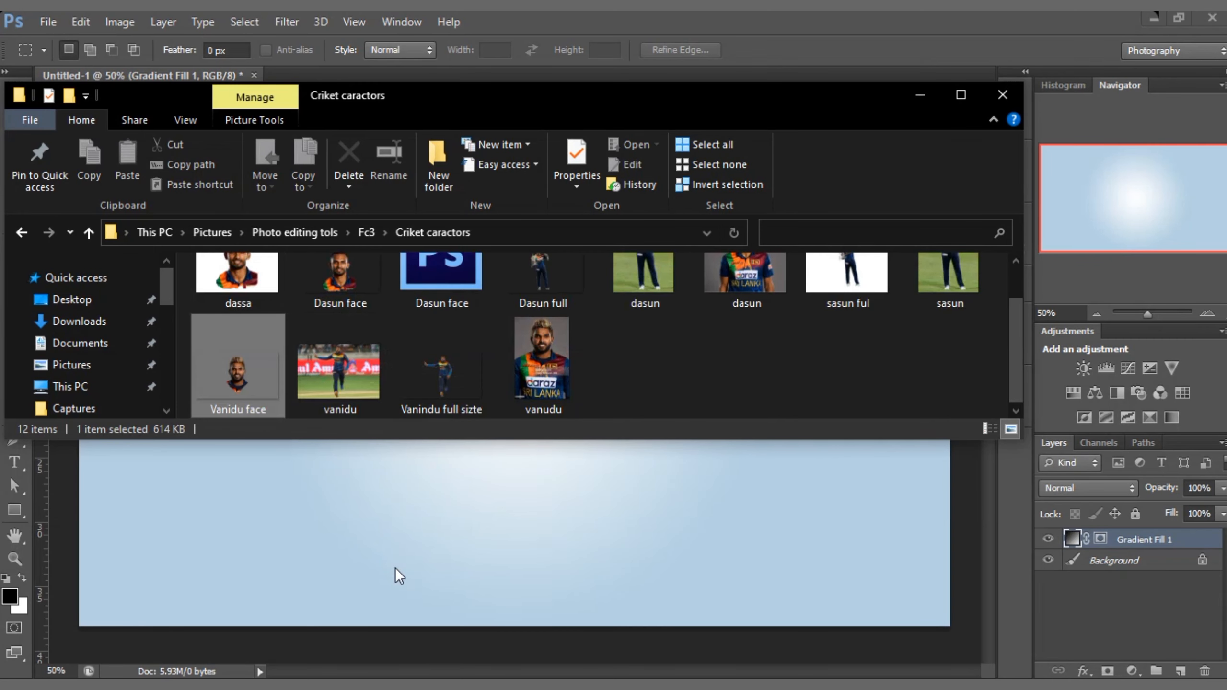
pyautogui.click(415, 566)
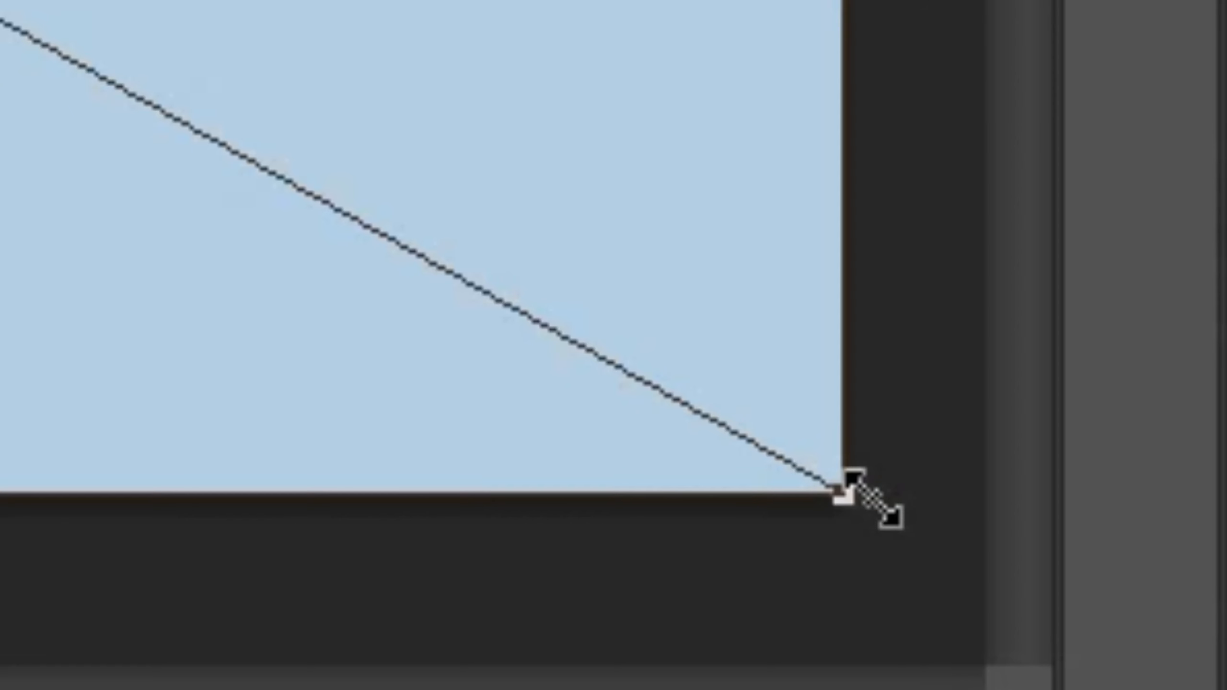
pyautogui.moveTo(950, 626); pyautogui.dragTo(710, 490)
pyautogui.moveTo(384, 371); pyautogui.dragTo(463, 424)
pyautogui.moveTo(791, 546); pyautogui.dragTo(820, 564)
pyautogui.moveTo(673, 505); pyautogui.dragTo(669, 506)
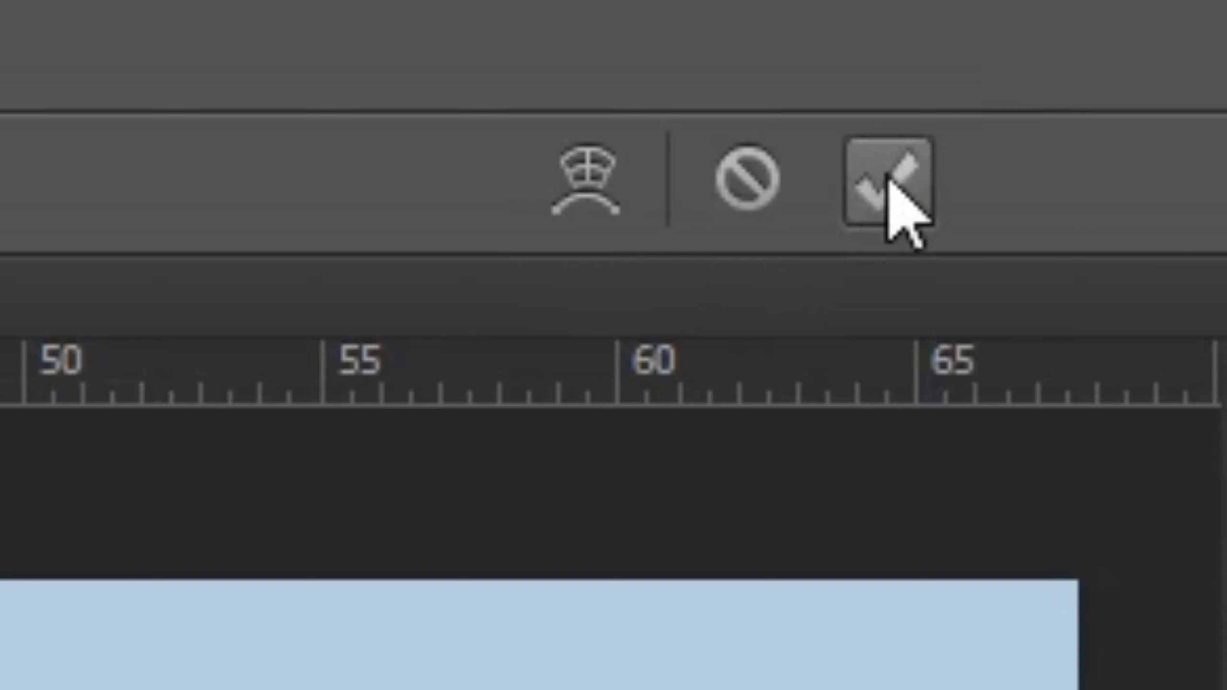
pyautogui.click(909, 50)
pyautogui.click(1159, 560)
pyautogui.click(1164, 632)
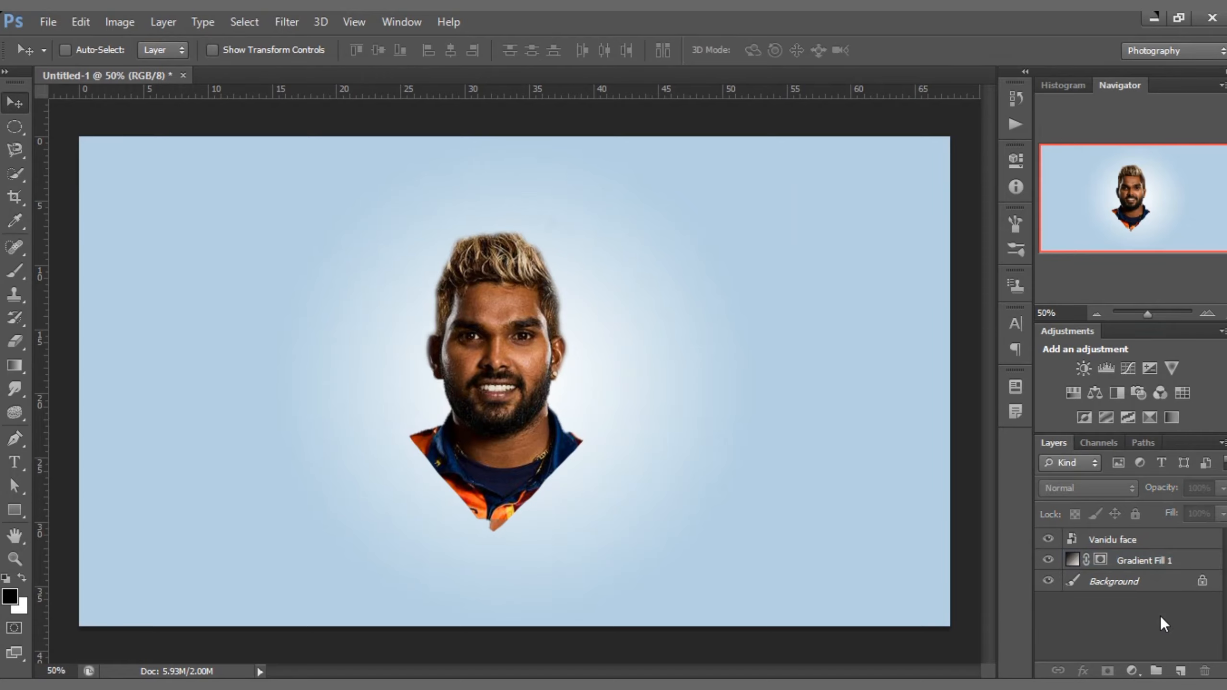
# Step: Group the Gradient Fill 1 layer, name the group Bacround and collapse it
pyautogui.click(1149, 561)
pyautogui.keyDown('ctrl'); pyautogui.click(1146, 581); pyautogui.keyUp('ctrl')
pyautogui.keyDown('ctrl'); pyautogui.click(1146, 580); pyautogui.keyUp('ctrl')
pyautogui.click(1163, 628)
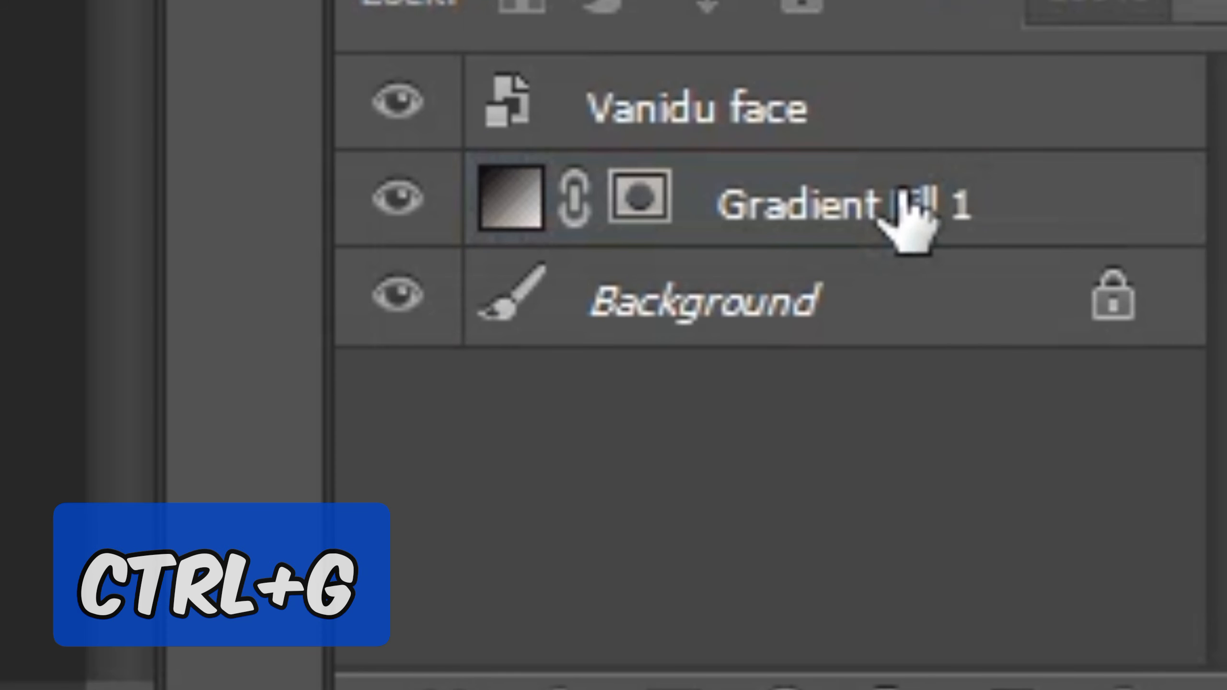
pyautogui.click(901, 193)
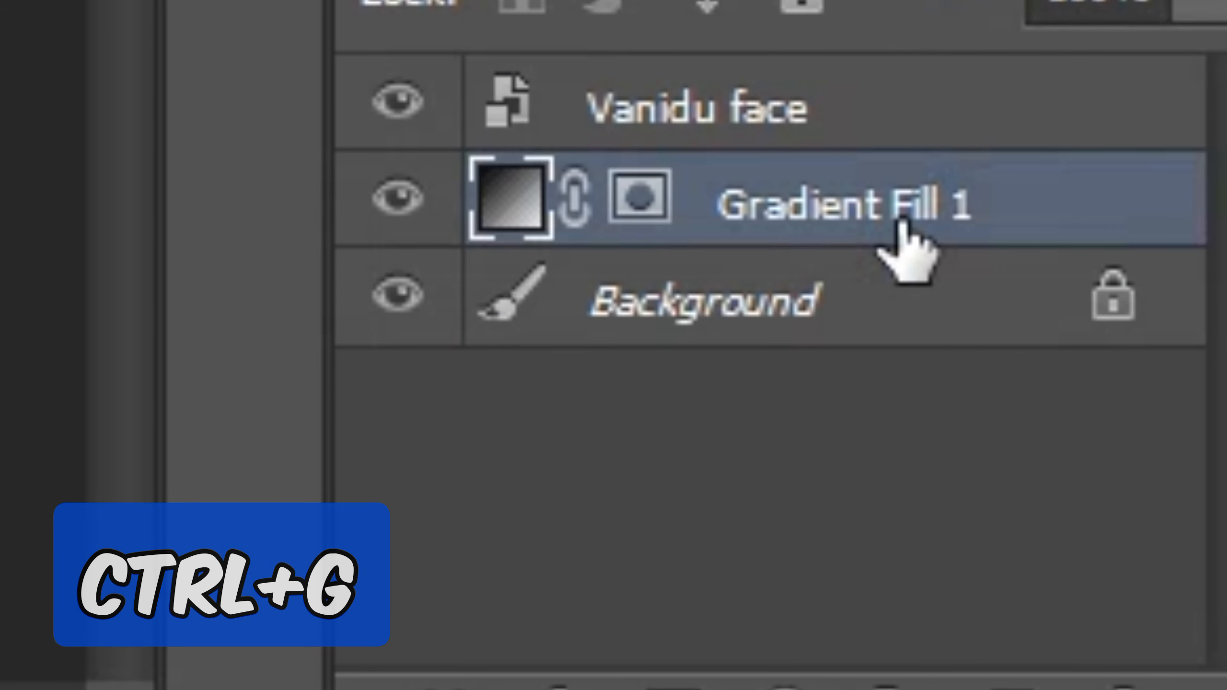
pyautogui.hotkey('ctrl', 'g')
pyautogui.doubleClick(766, 232)
pyautogui.write('Bacround')
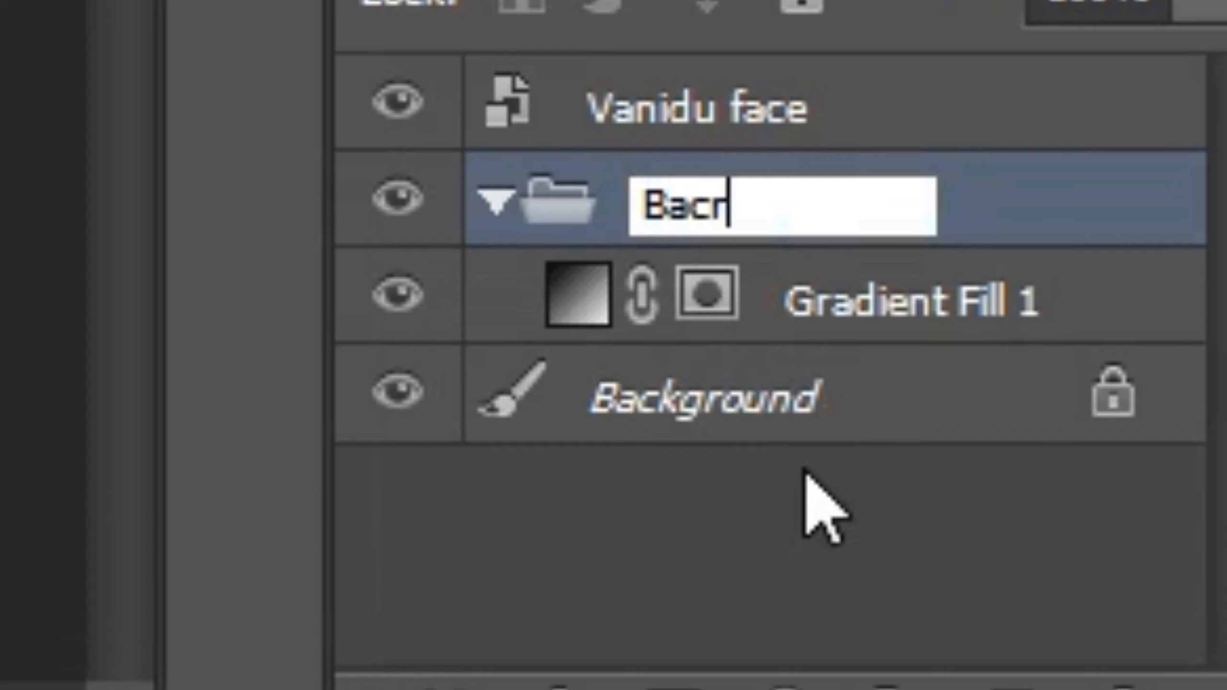
pyautogui.click(841, 480)
pyautogui.click(526, 206)
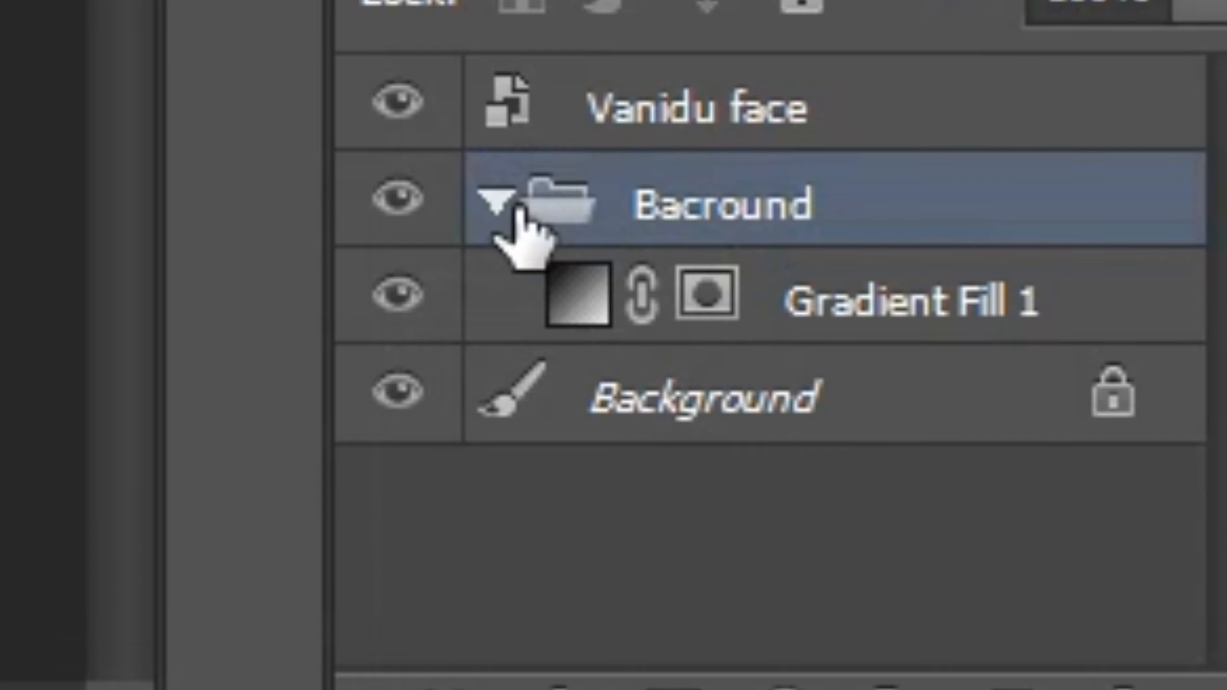
# Step: Group the Vanidu face layer, name the group Vanindu face and collapse it
pyautogui.click(793, 109)
pyautogui.hotkey('ctrl', 'g')
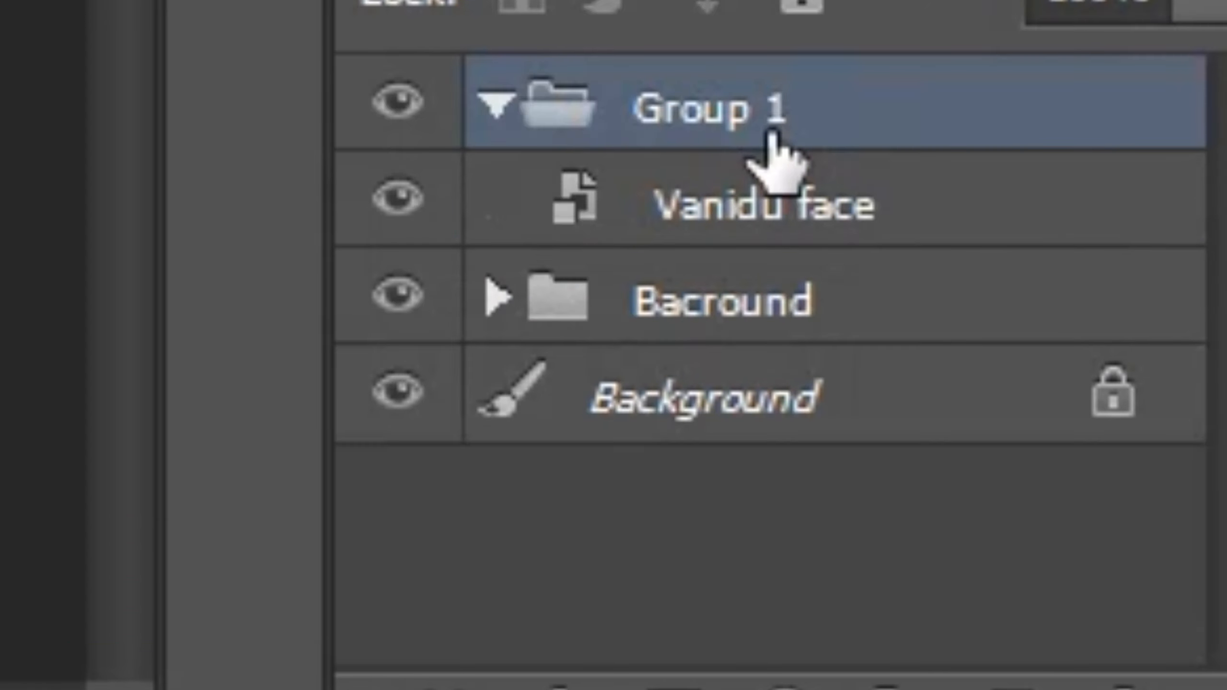
pyautogui.doubleClick(776, 146)
pyautogui.write('Vanindu face')
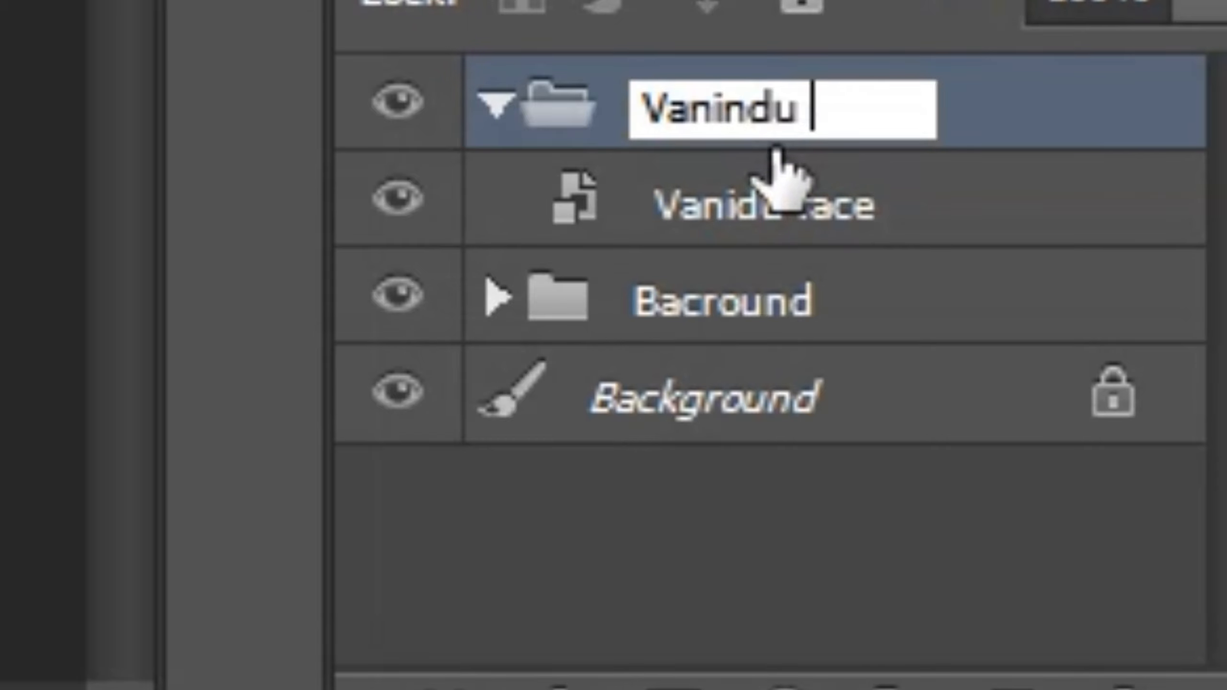
pyautogui.click(763, 559)
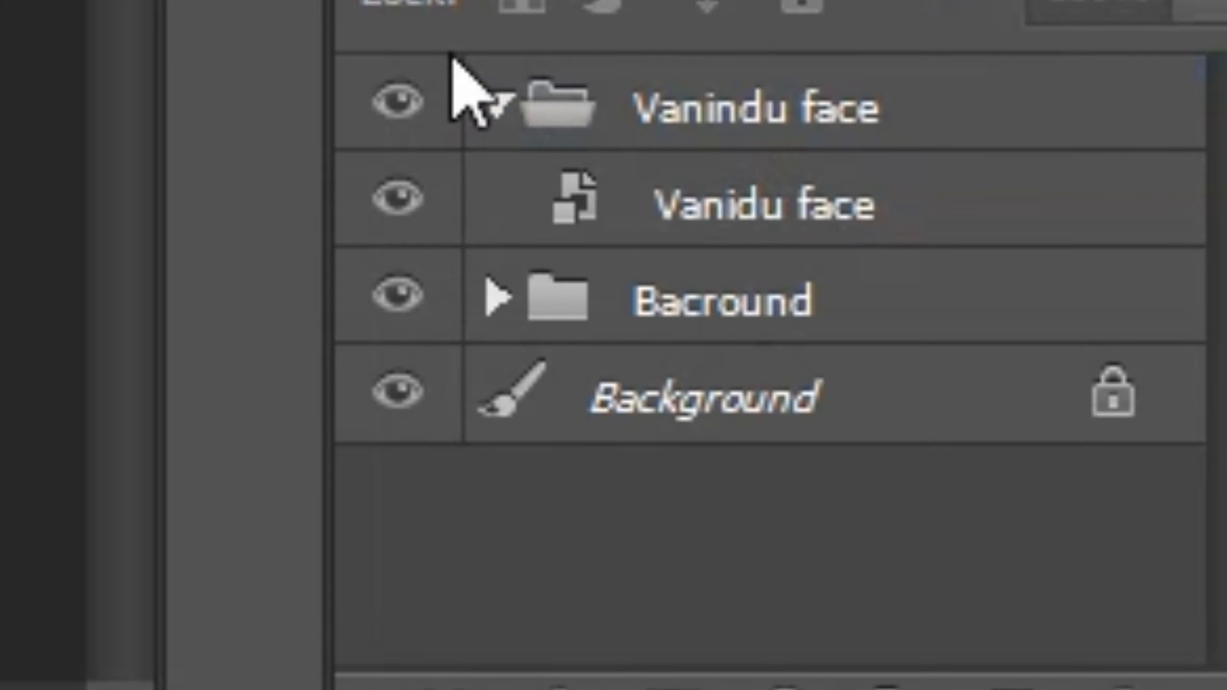
pyautogui.doubleClick(710, 195)
pyautogui.click(981, 497)
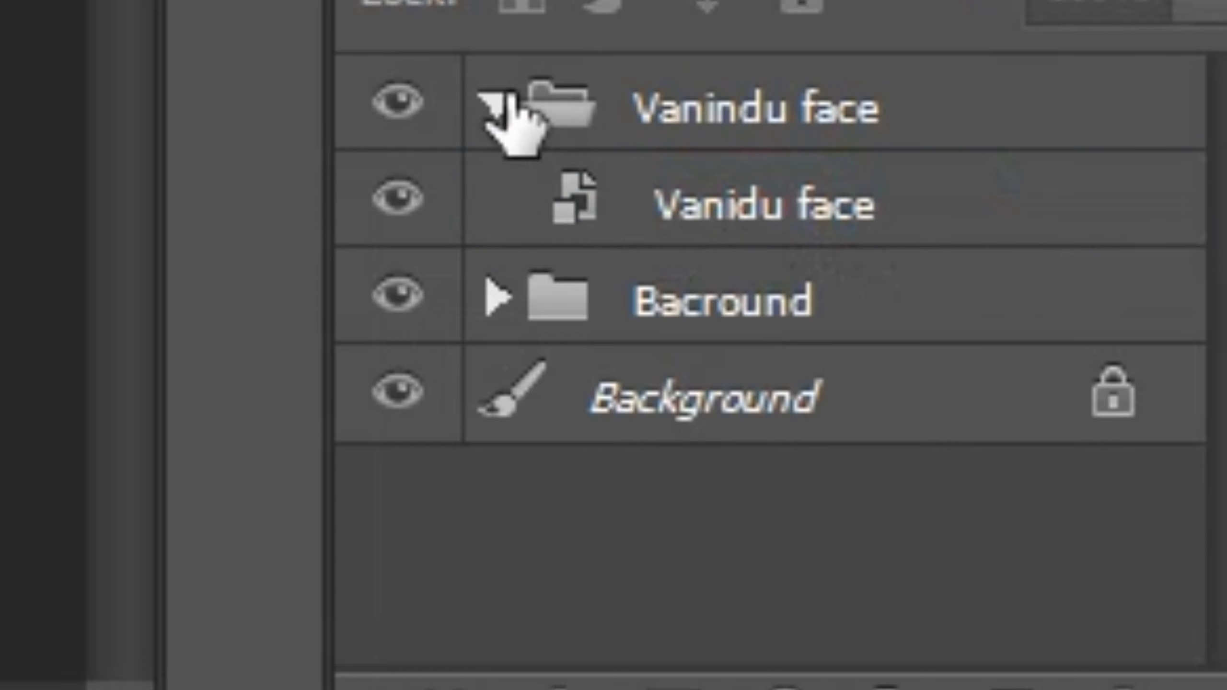
pyautogui.click(500, 103)
# Step: Place the Vanindu full sizte image from the Criket caractors folder as the top layer
pyautogui.hotkey('alt', 'Tab')
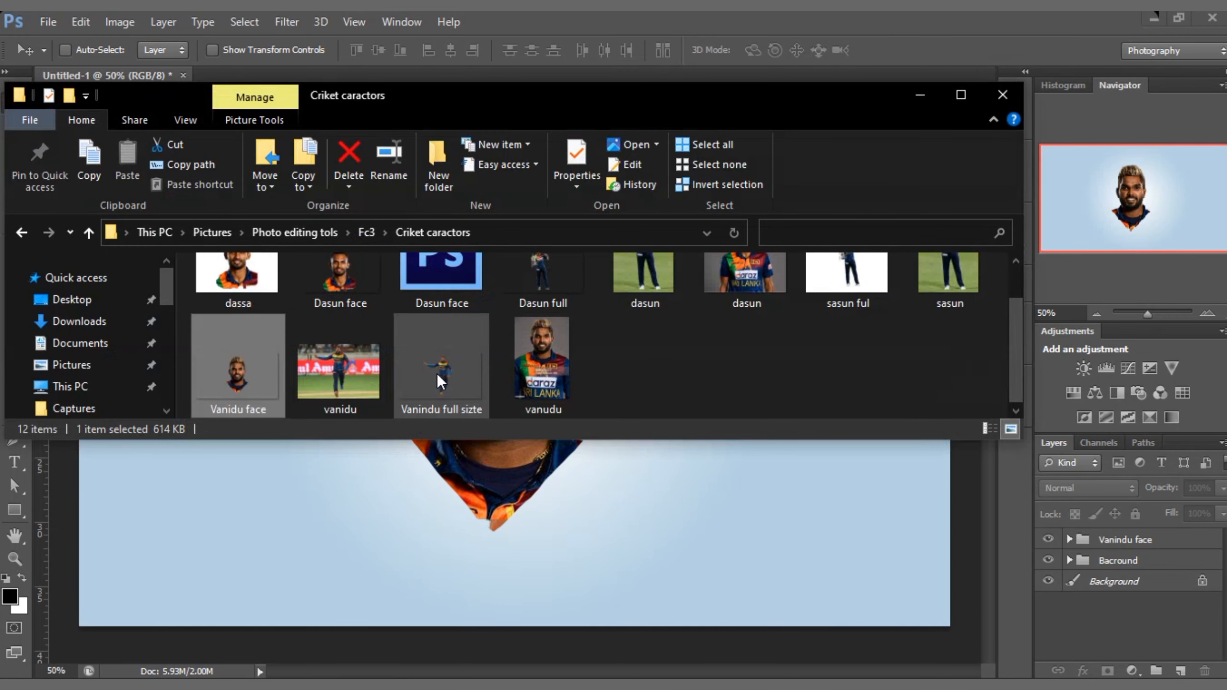
pyautogui.moveTo(452, 380); pyautogui.dragTo(472, 574)
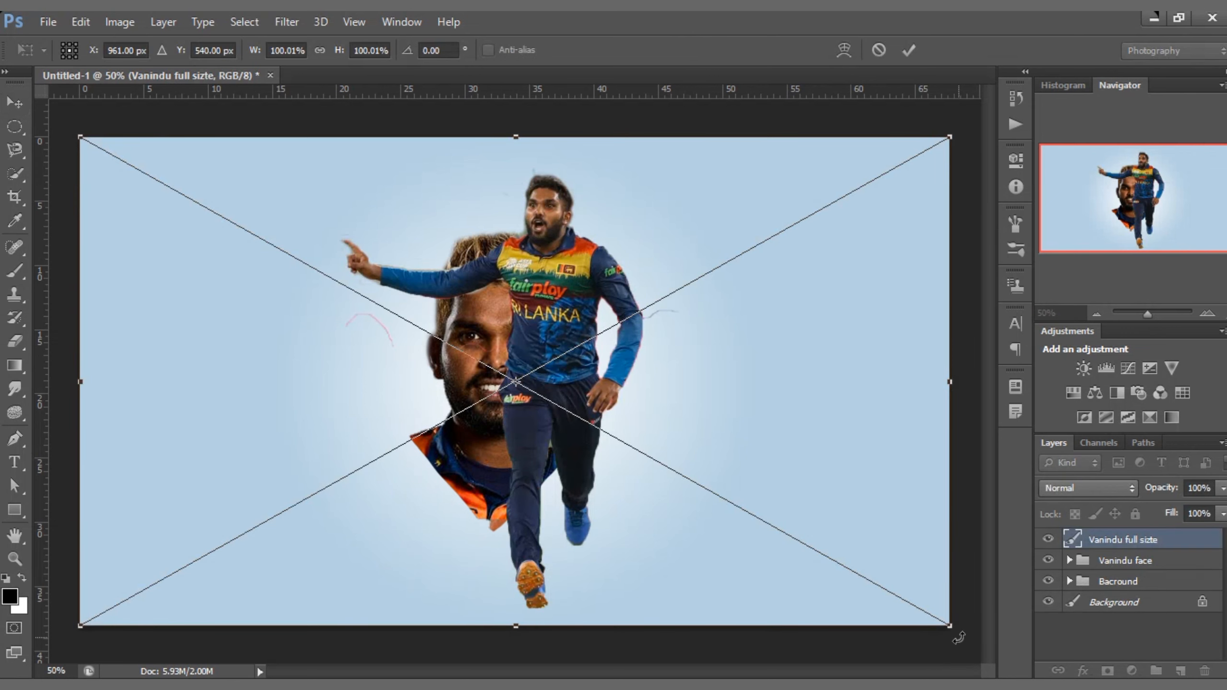
pyautogui.press('Return')
# Step: Scale the full-body player to about 70% and move it over the face cutout
pyautogui.hotkey('ctrl', 't')
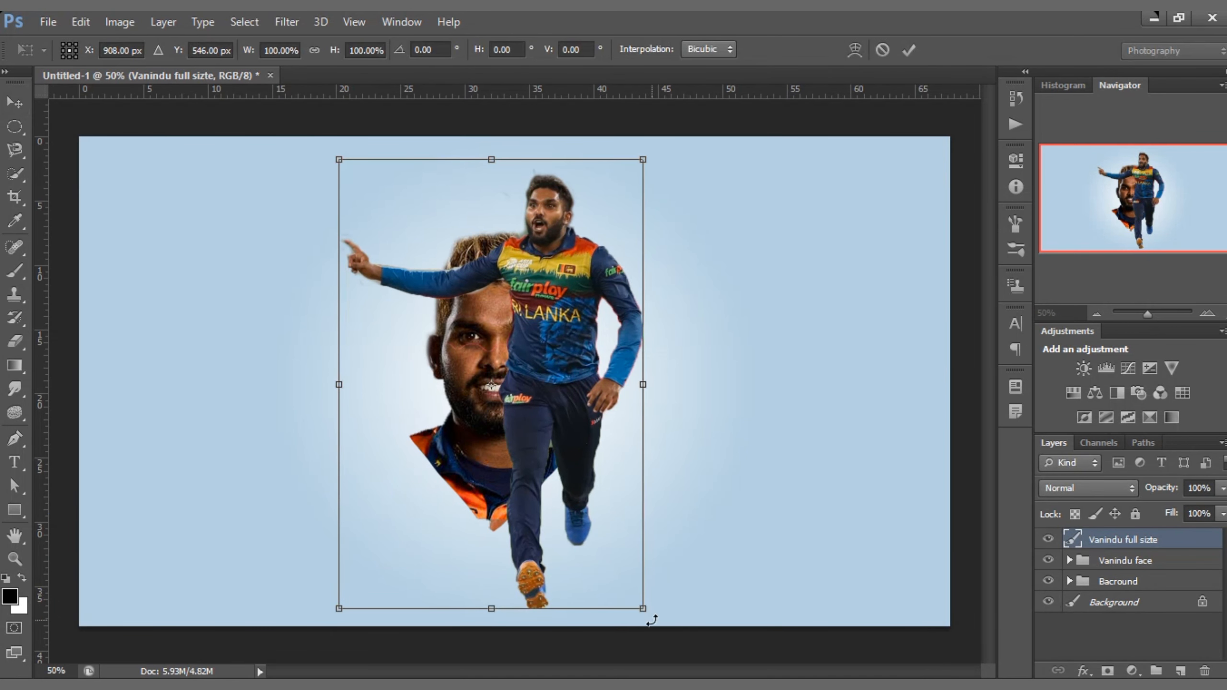
pyautogui.moveTo(643, 607); pyautogui.dragTo(597, 540)
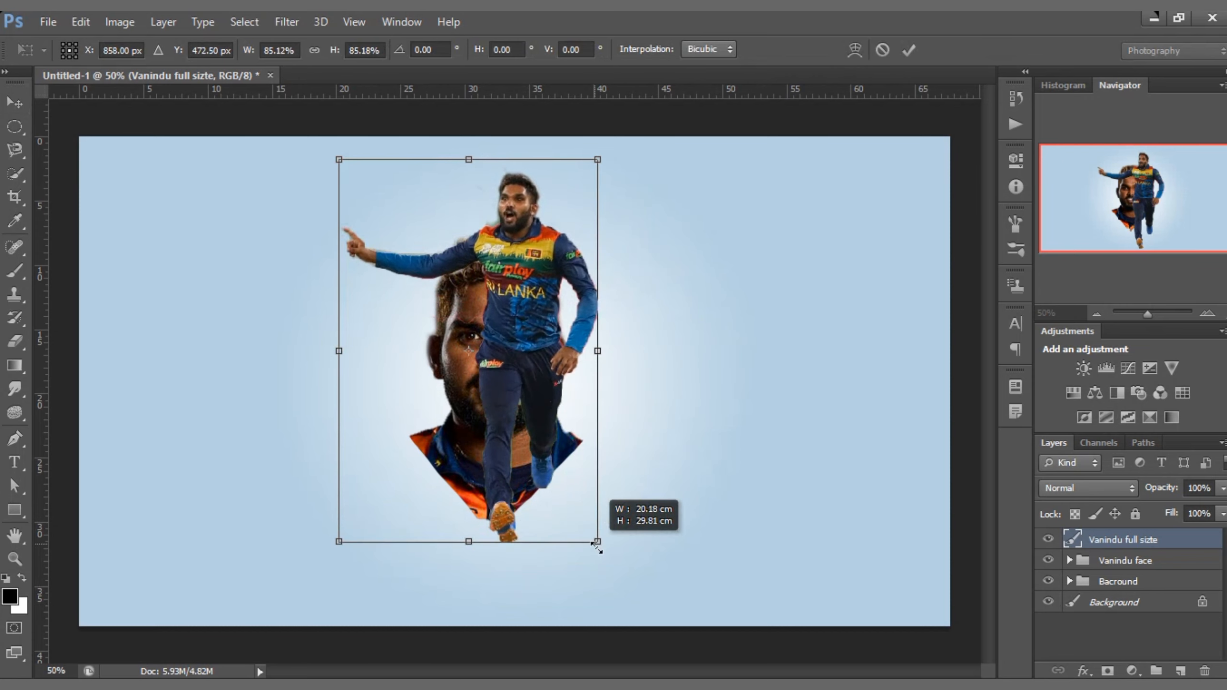
pyautogui.moveTo(535, 379); pyautogui.dragTo(431, 383)
pyautogui.moveTo(506, 573); pyautogui.dragTo(447, 530)
pyautogui.moveTo(397, 453); pyautogui.dragTo(444, 477)
pyautogui.moveTo(516, 543); pyautogui.dragTo(488, 502)
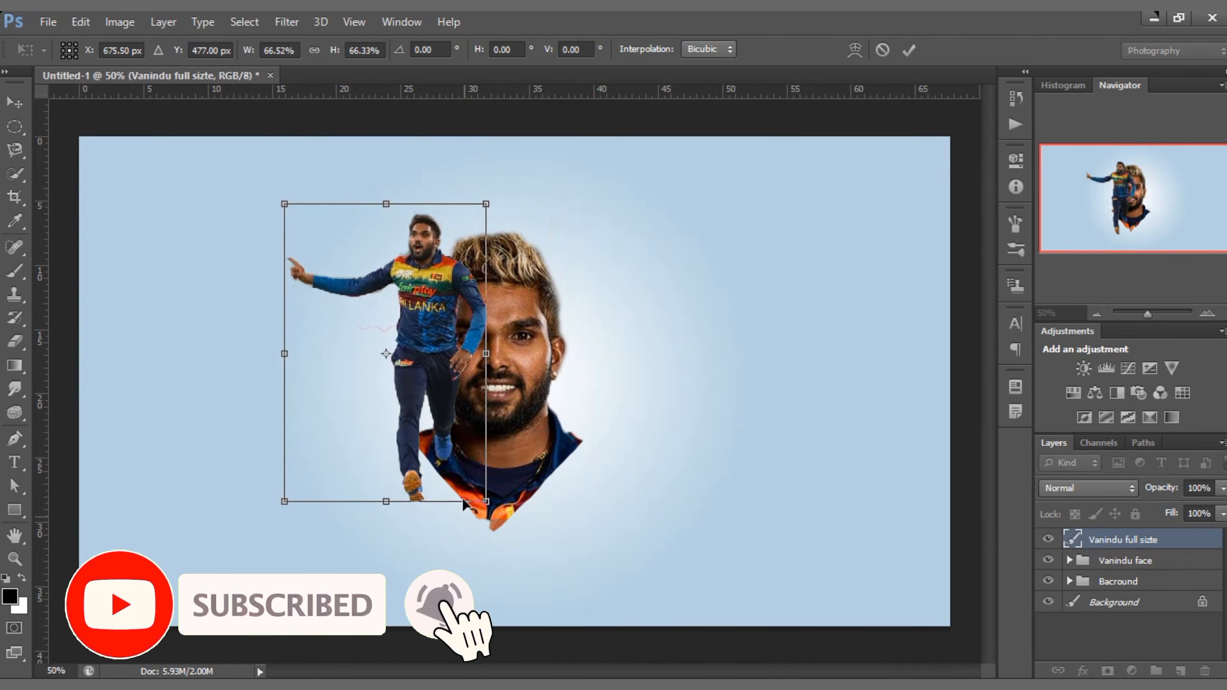
pyautogui.moveTo(435, 410); pyautogui.dragTo(452, 433)
pyautogui.moveTo(504, 524); pyautogui.dragTo(513, 533)
pyautogui.moveTo(454, 444); pyautogui.dragTo(515, 443)
pyautogui.moveTo(571, 225)
pyautogui.mouseDown()
pyautogui.moveTo(584, 209)
pyautogui.moveTo(575, 217)
pyautogui.mouseUp()
# Step: Flip the full-body player horizontally and shift its position slightly downward in front of the face
pyautogui.rightClick(497, 344)
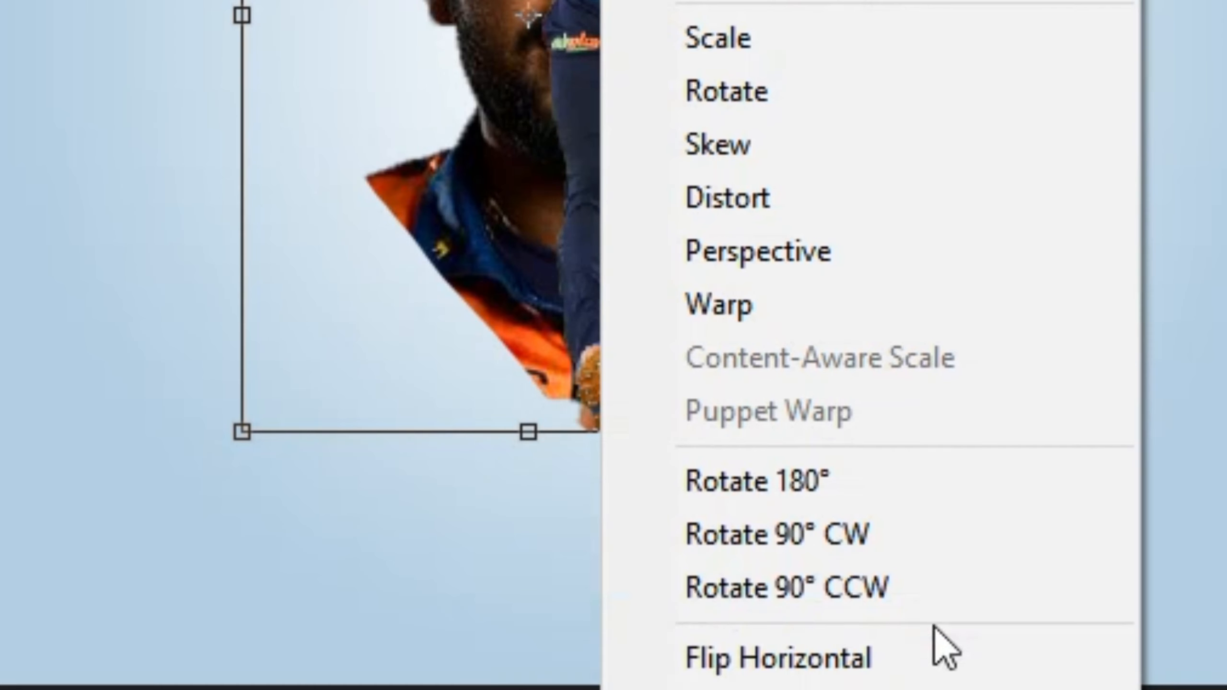
pyautogui.click(821, 658)
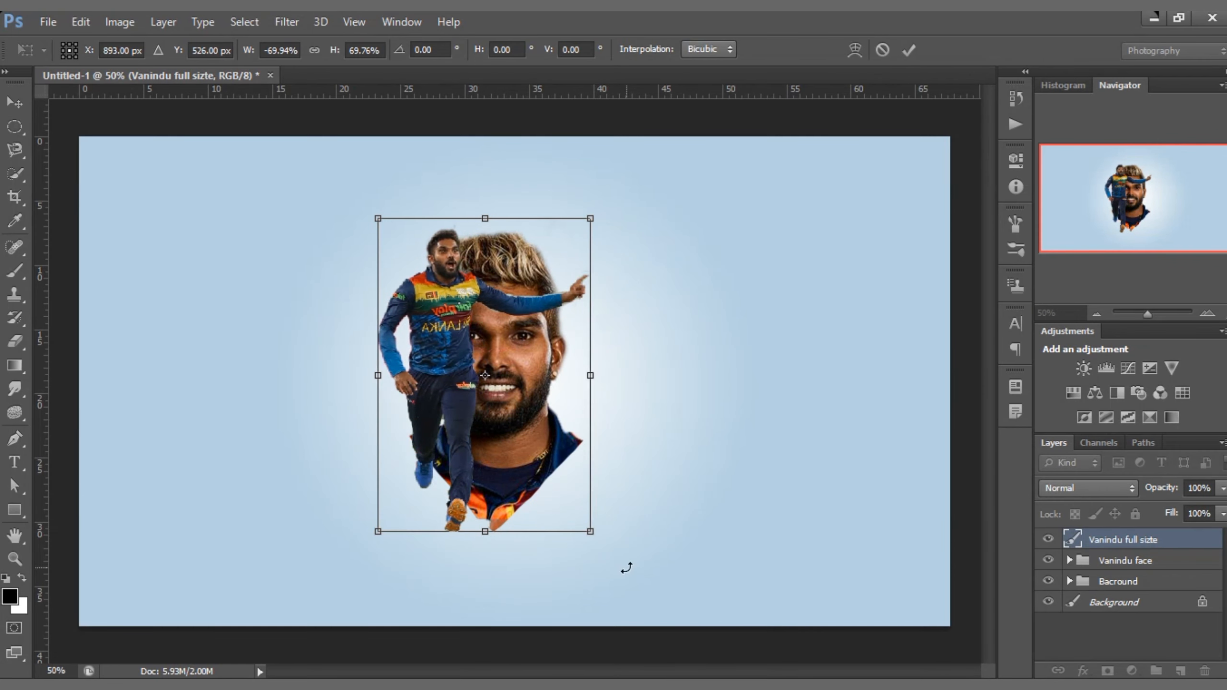
pyautogui.moveTo(532, 305); pyautogui.dragTo(544, 363)
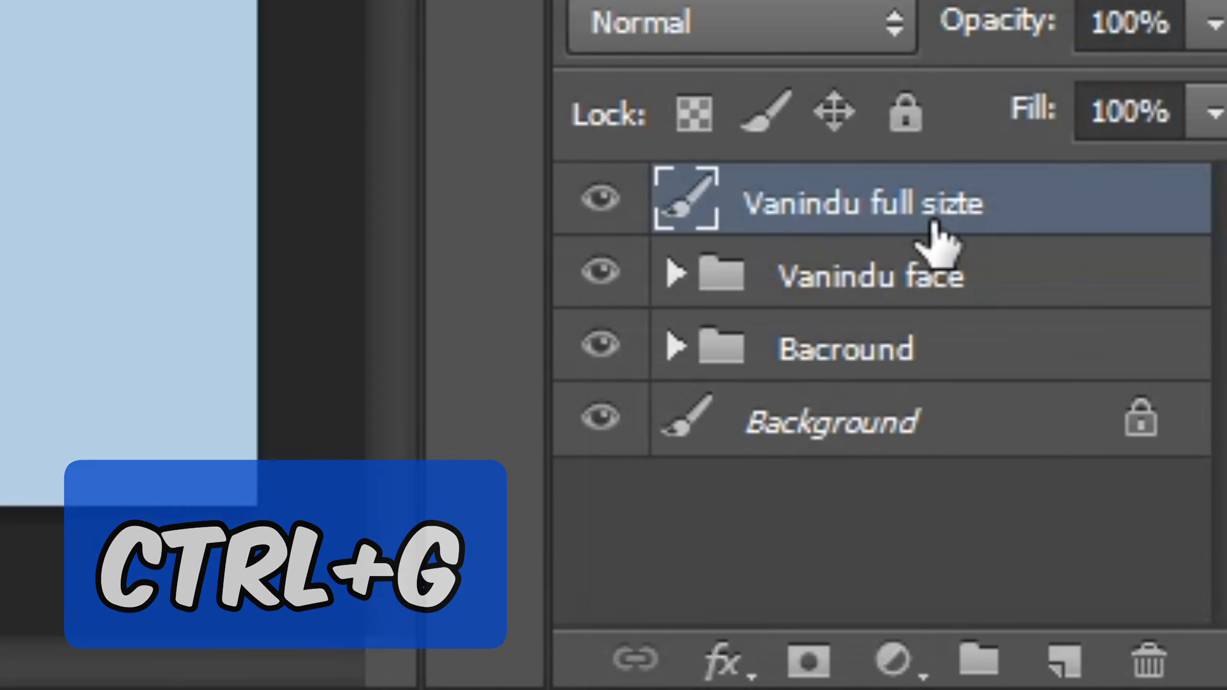
# Step: Group the Vanindu full sizte layer, name the group Vanindu full and collapse it
pyautogui.hotkey('ctrl', 'g')
pyautogui.doubleClick(873, 201)
pyautogui.press('BackSpace')
pyautogui.write('Vanin')
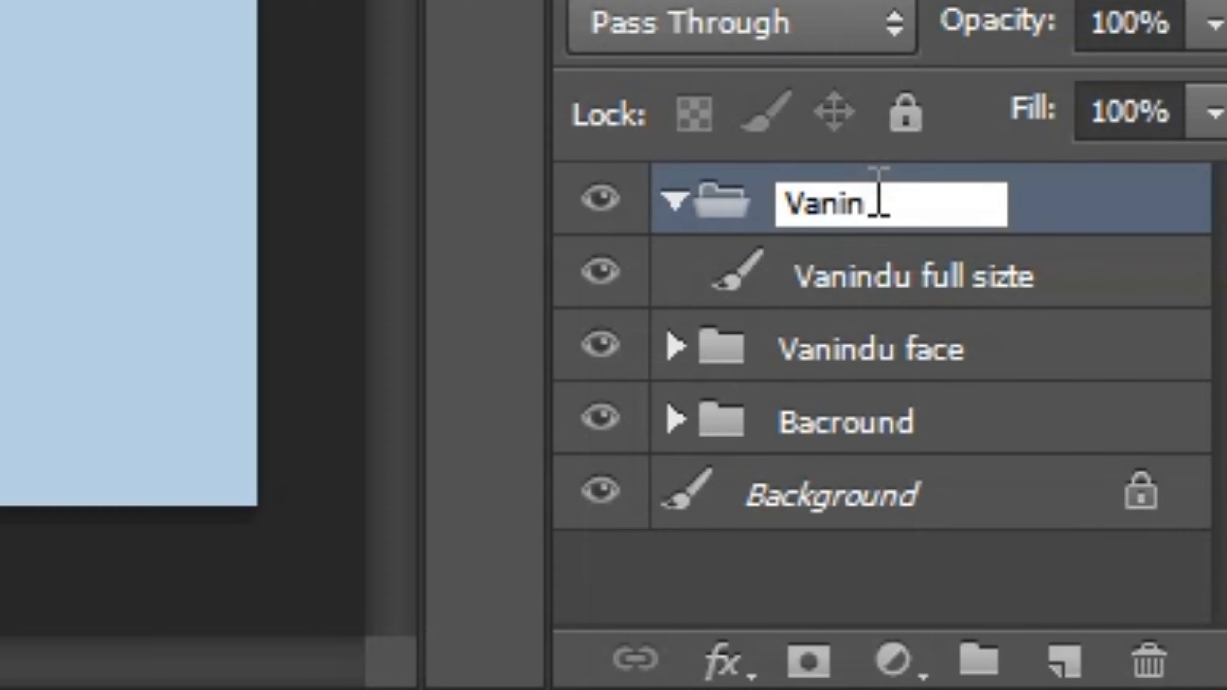
pyautogui.write('du full')
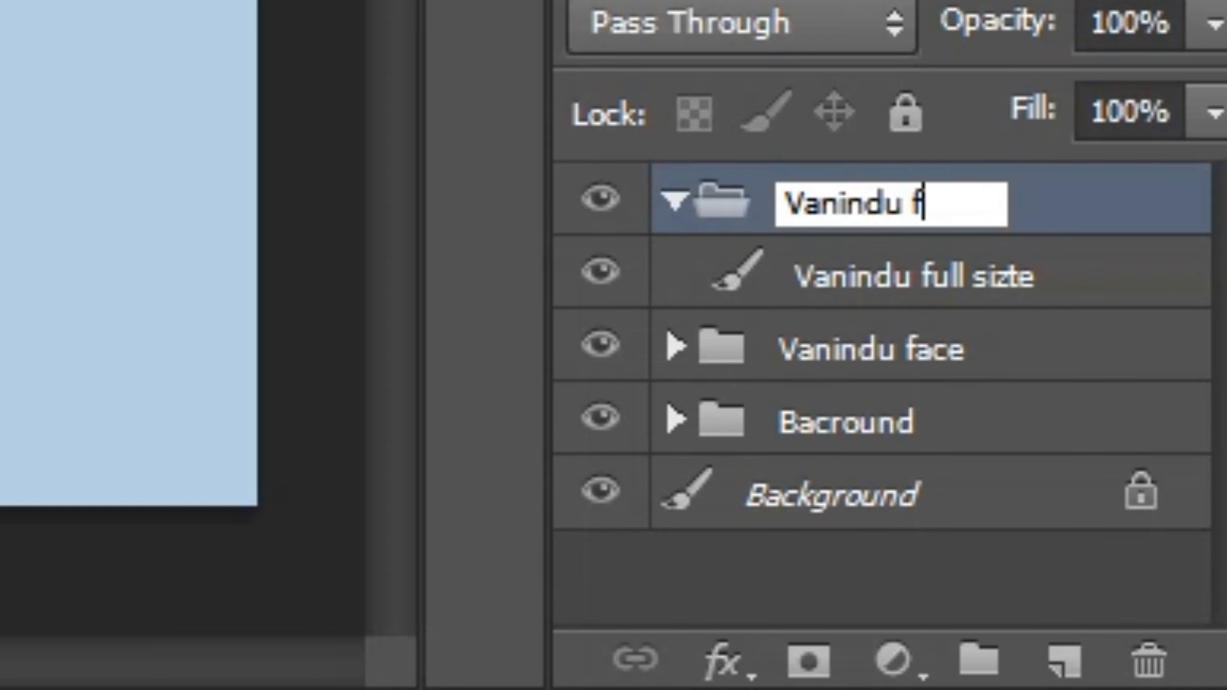
pyautogui.click(856, 551)
pyautogui.click(673, 195)
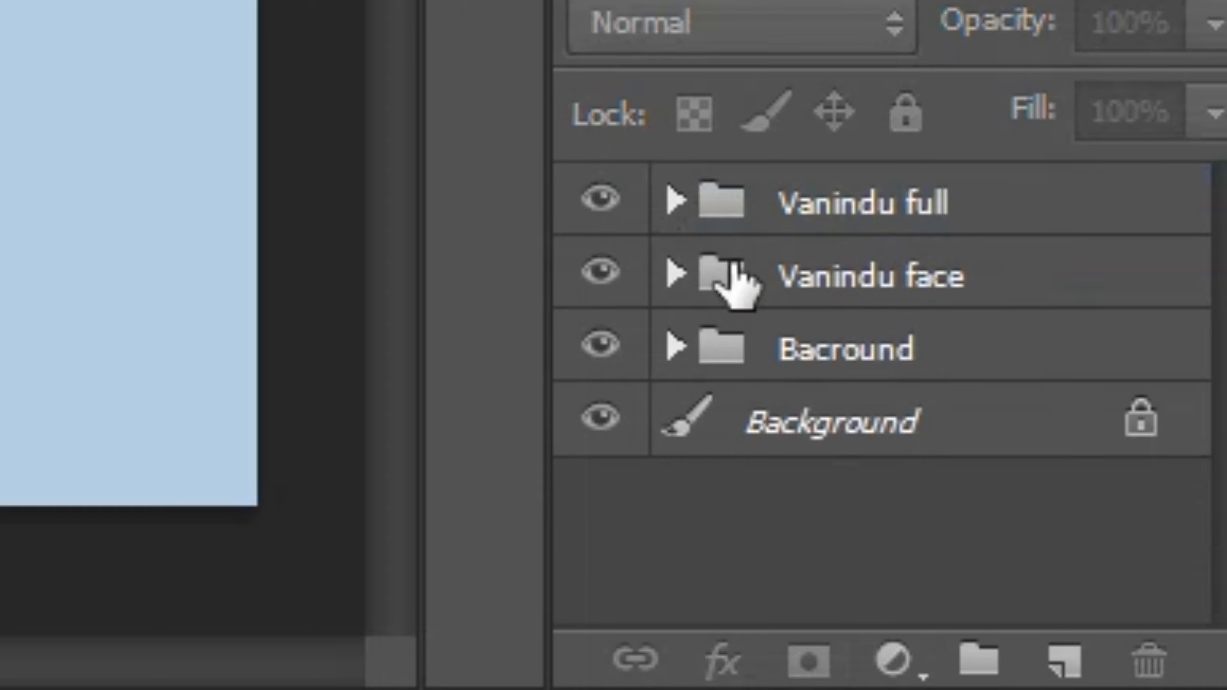
# Step: Expand the Vanindu face group and rasterize its Vanidu face layer for erasing
pyautogui.click(673, 274)
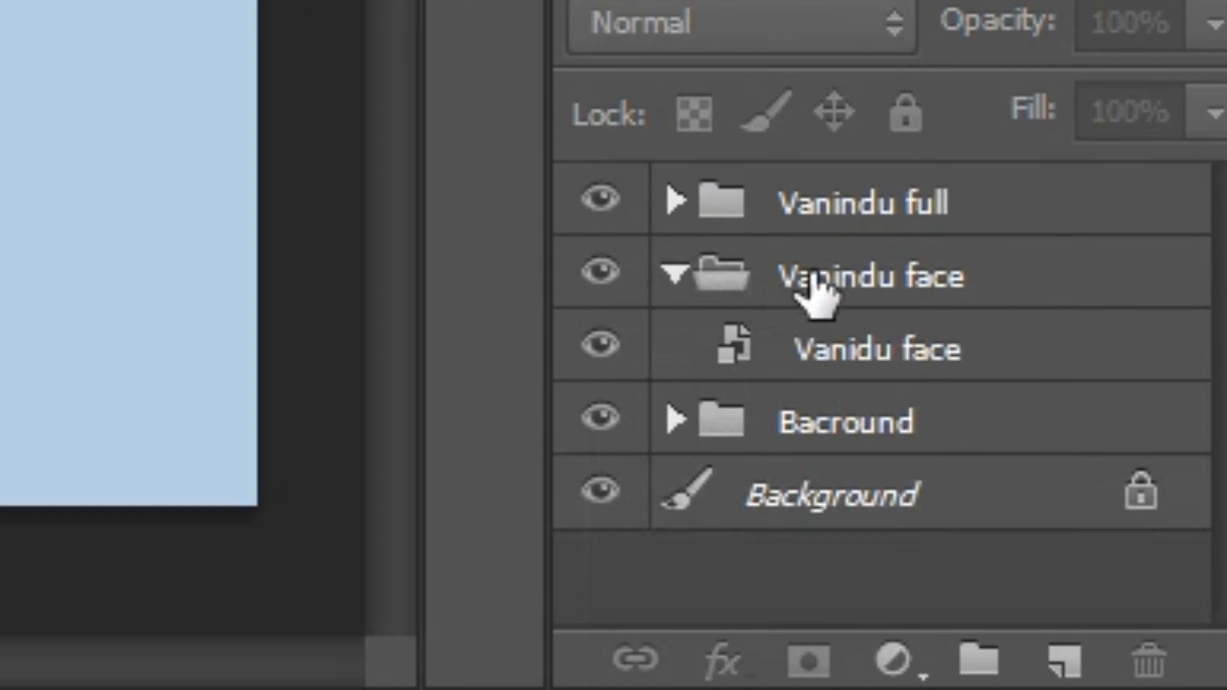
pyautogui.click(822, 352)
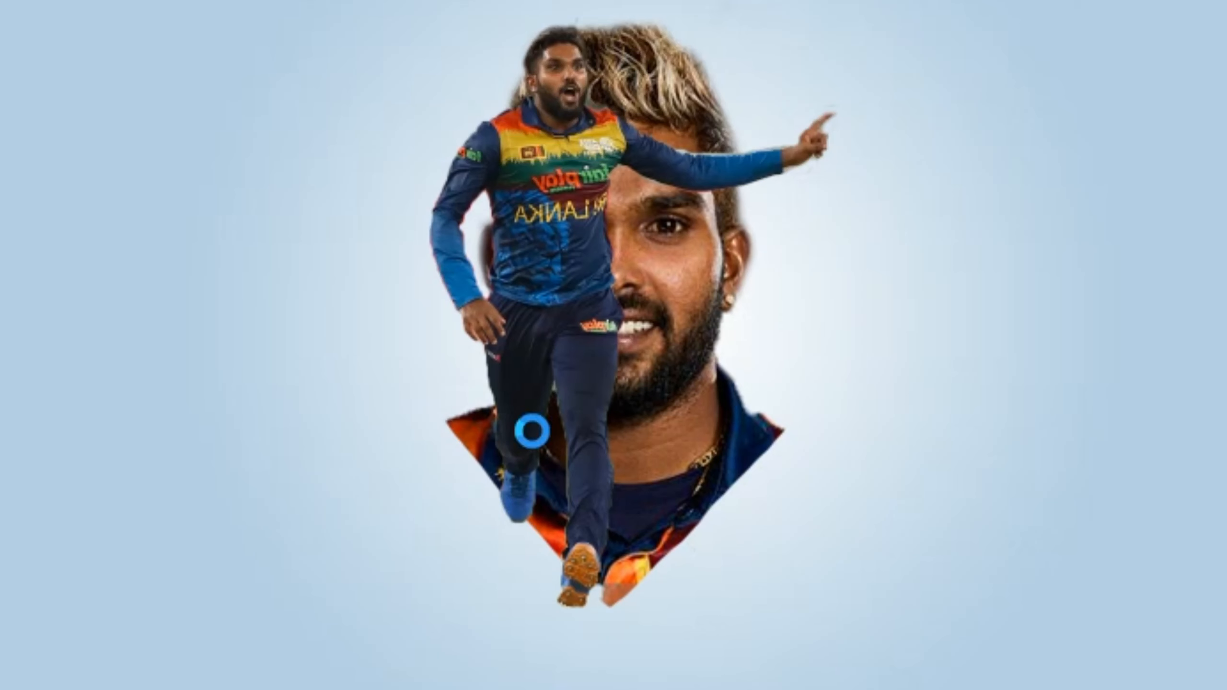
pyautogui.click(459, 426)
pyautogui.click(746, 144)
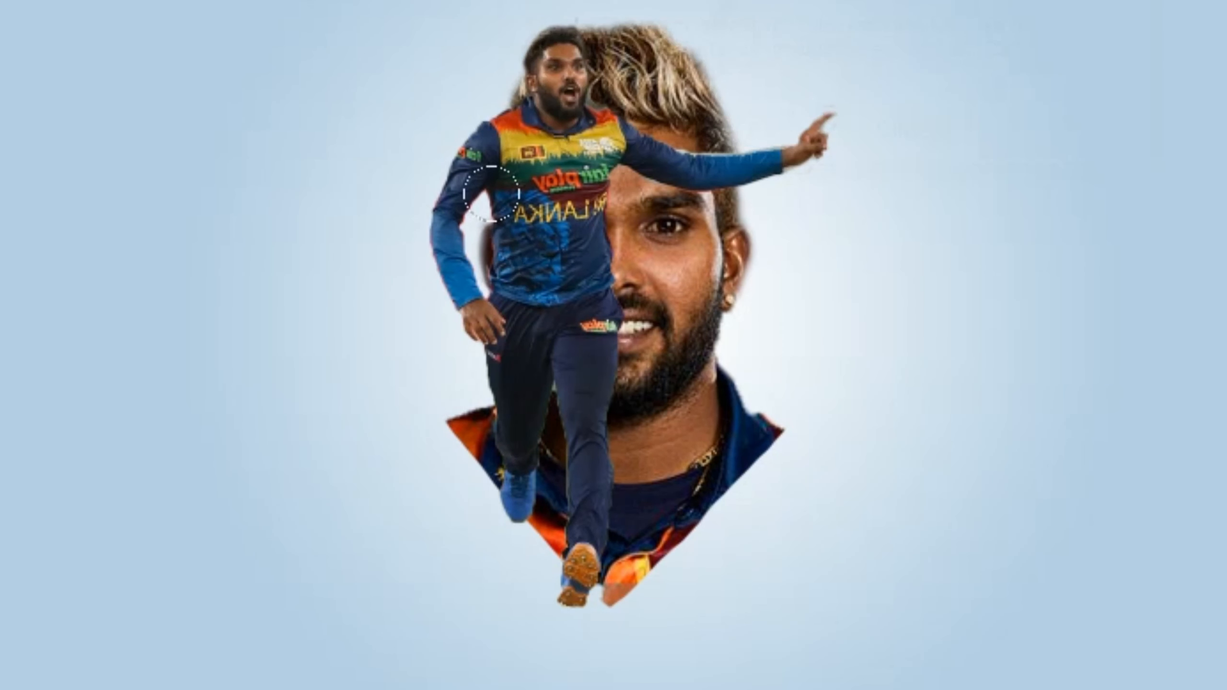
# Step: Erase the half of the face and collar that sticks out behind the full-body player's back, undoing a stray stroke
pyautogui.moveTo(425, 170)
pyautogui.mouseDown()
pyautogui.moveTo(436, 457)
pyautogui.moveTo(420, 422)
pyautogui.moveTo(424, 334)
pyautogui.moveTo(447, 336)
pyautogui.moveTo(468, 386)
pyautogui.moveTo(488, 574)
pyautogui.mouseUp()
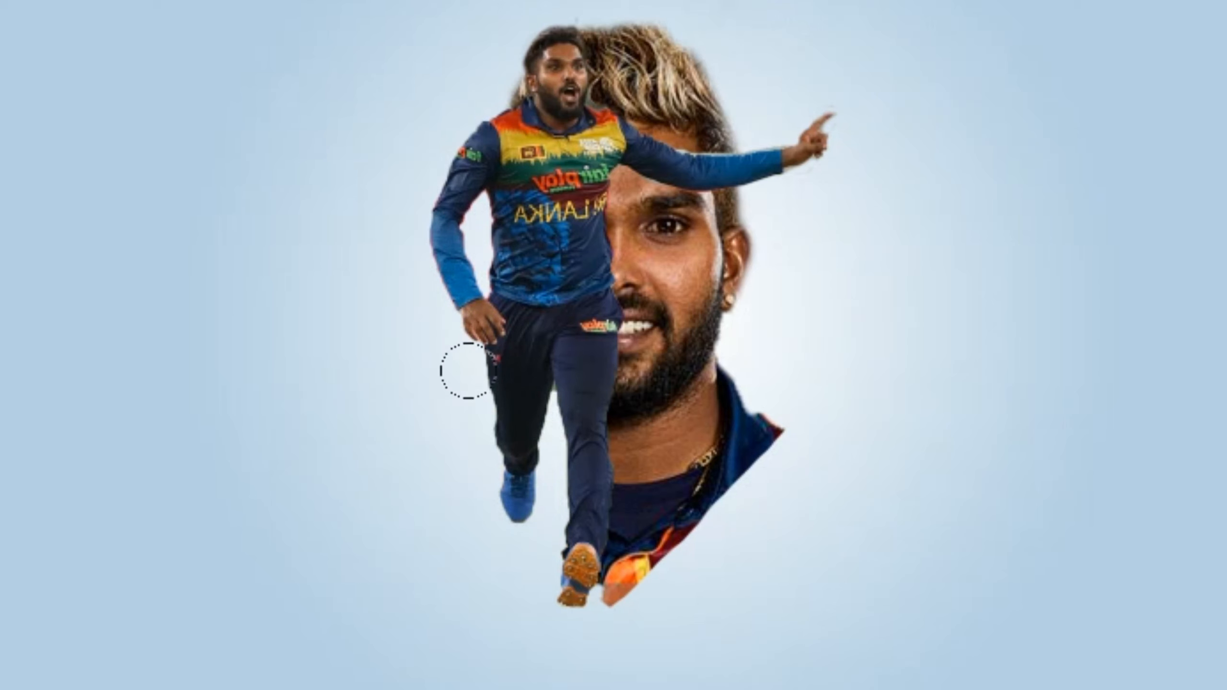
pyautogui.moveTo(519, 101); pyautogui.dragTo(483, 52)
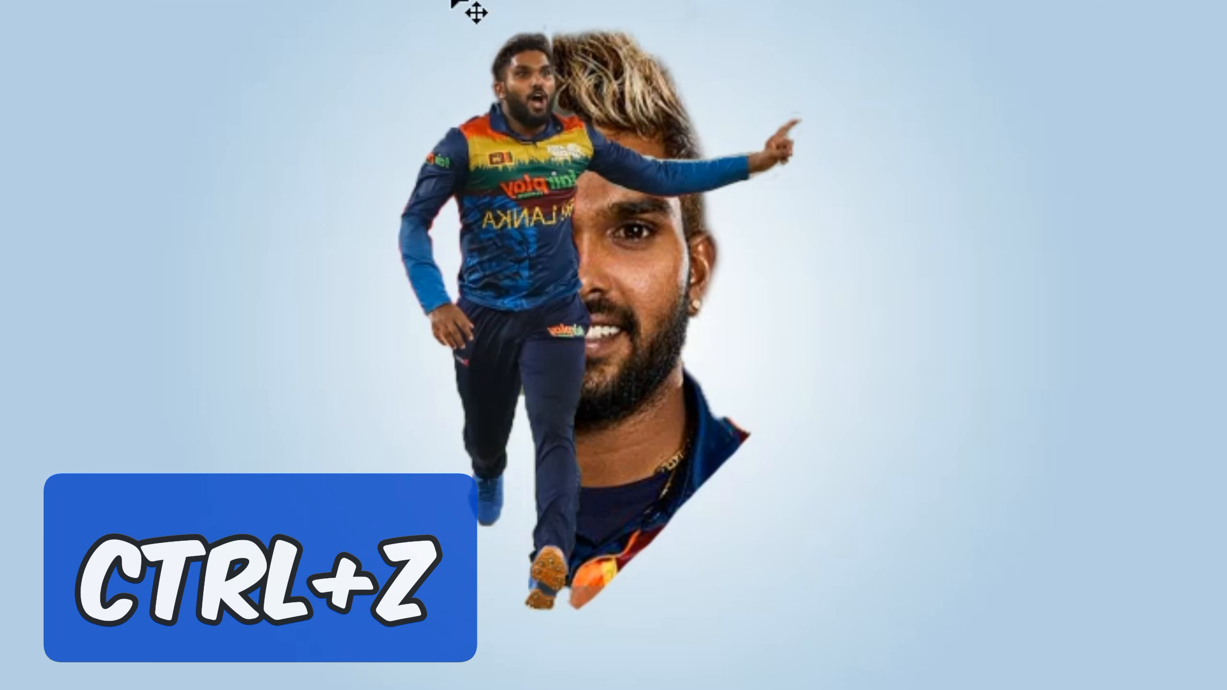
pyautogui.hotkey('ctrl', 'z')
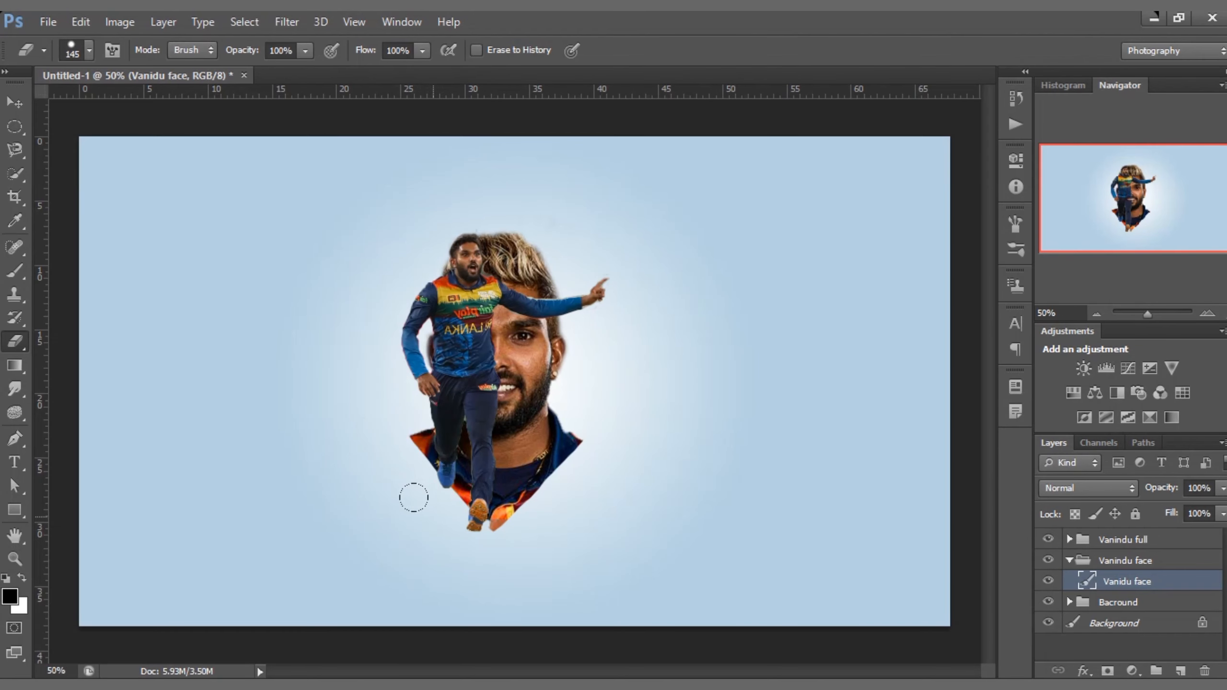
pyautogui.moveTo(423, 547)
pyautogui.mouseDown()
pyautogui.moveTo(386, 246)
pyautogui.moveTo(430, 574)
pyautogui.mouseUp()
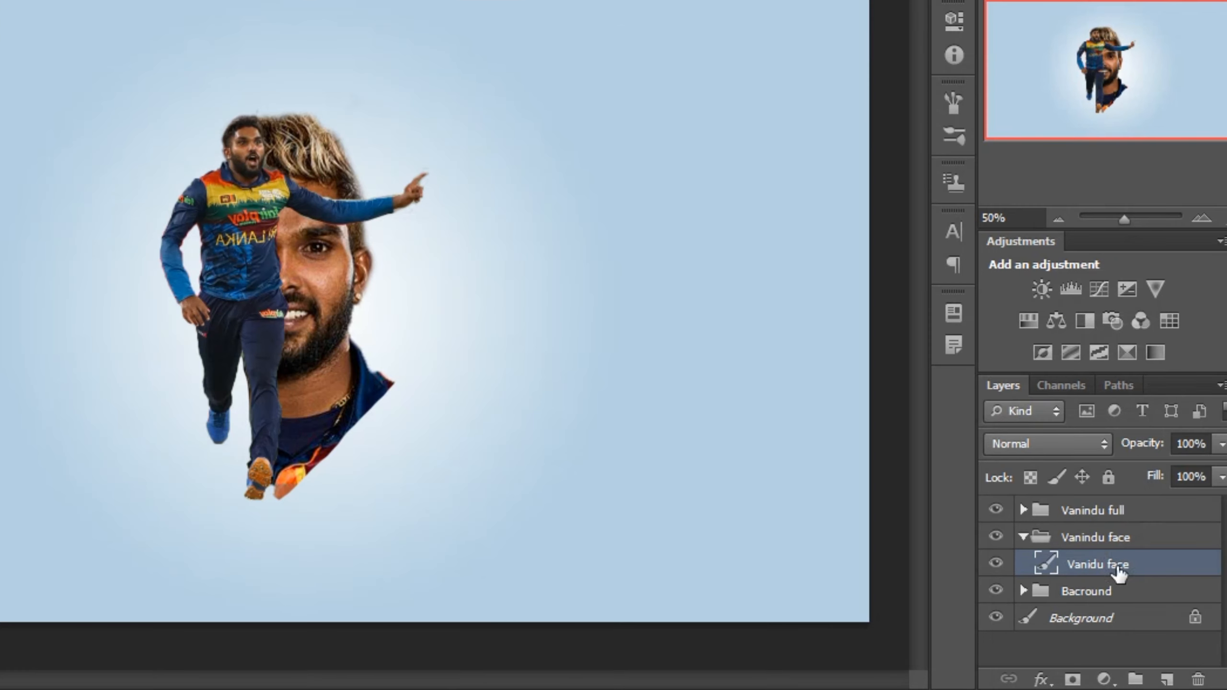
# Step: Add a Hue/Saturation adjustment above the Vanidu face layer with hue -141 and saturation +100, and invert its mask
pyautogui.click(1028, 321)
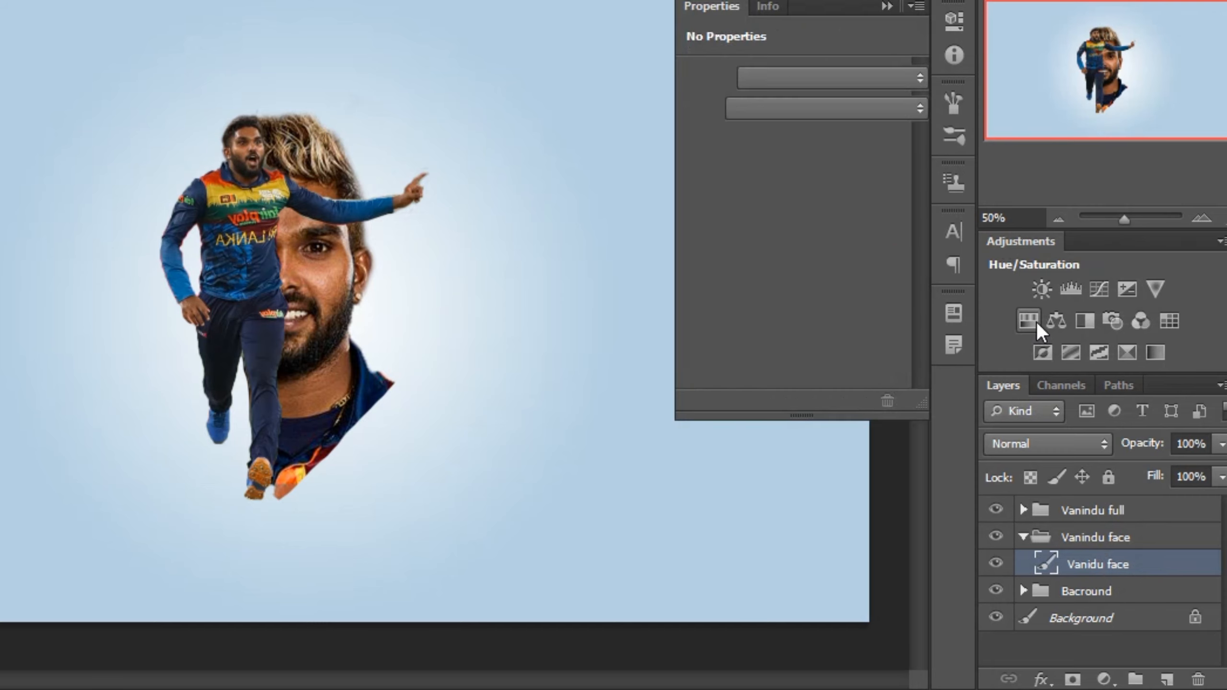
pyautogui.moveTo(794, 166); pyautogui.dragTo(709, 170)
pyautogui.moveTo(814, 215); pyautogui.dragTo(899, 216)
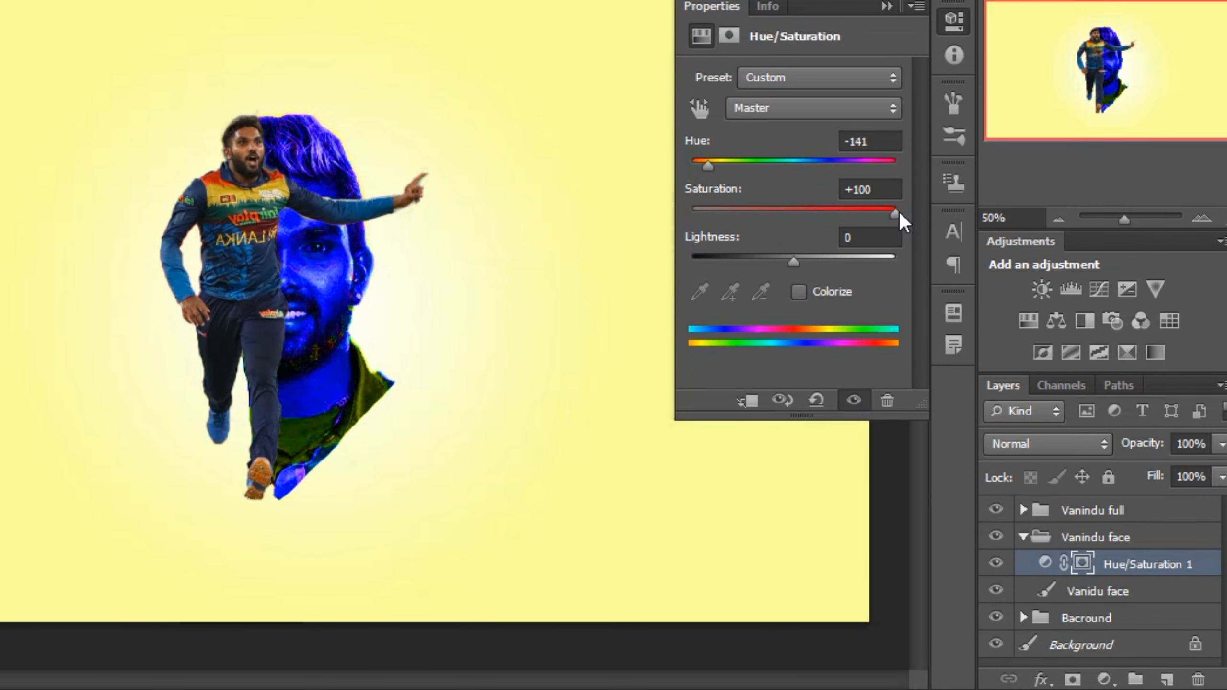
pyautogui.click(888, 7)
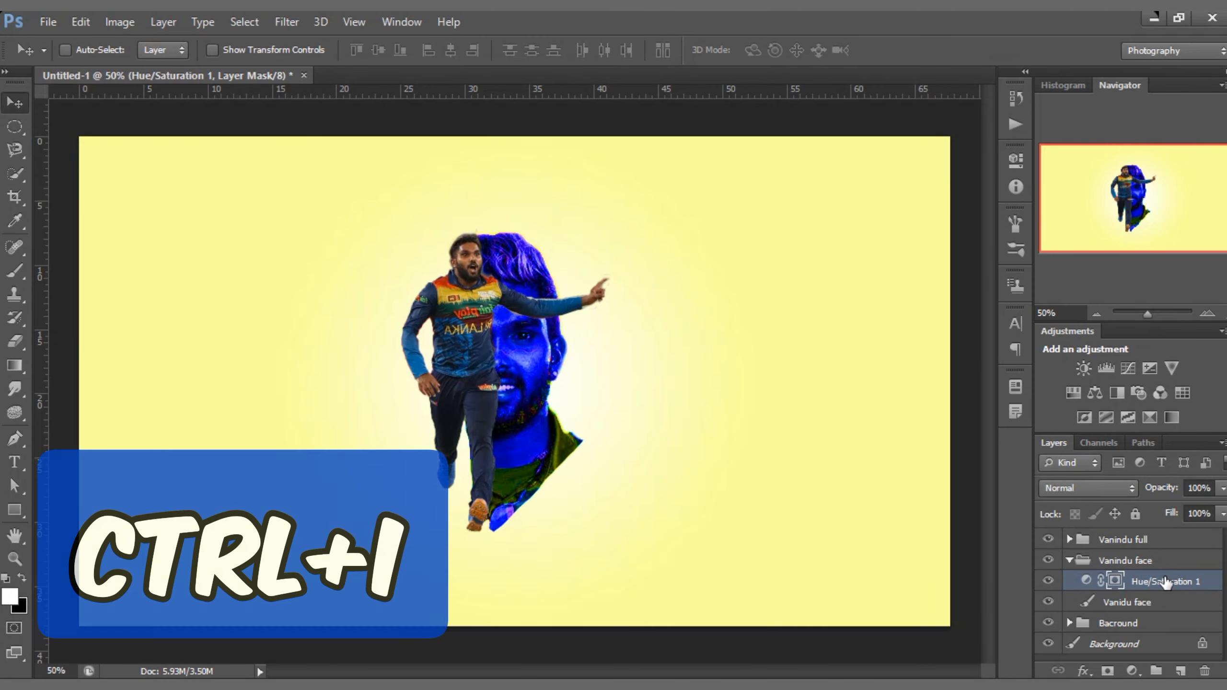
pyautogui.hotkey('ctrl', 'i')
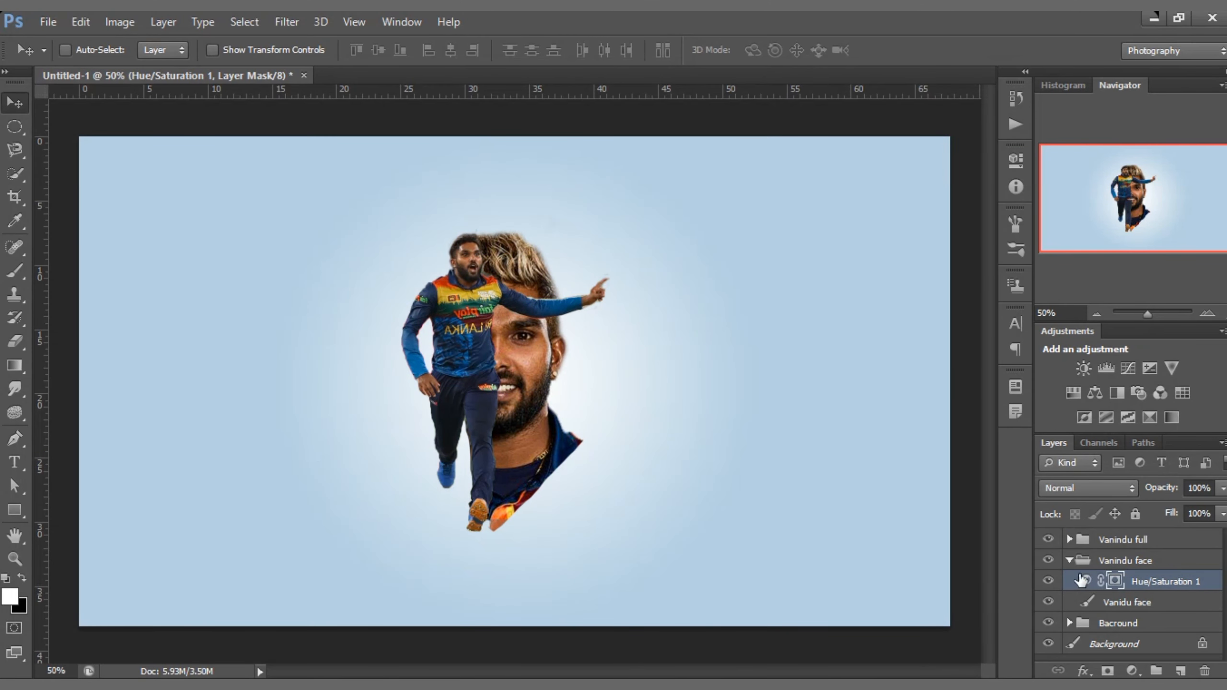
# Step: Reveal the blue tint on the eye through the Hue/Saturation mask with a hard 12 px eraser, cleaning up the overspill below it
pyautogui.click(19, 337)
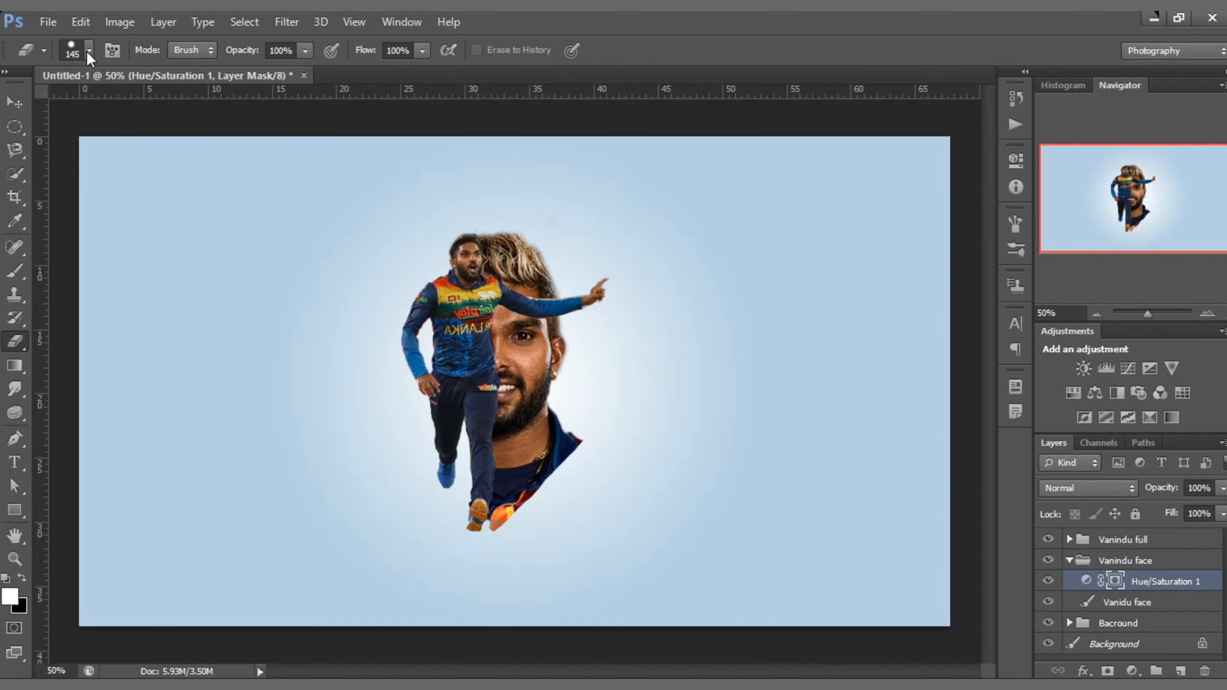
pyautogui.click(89, 51)
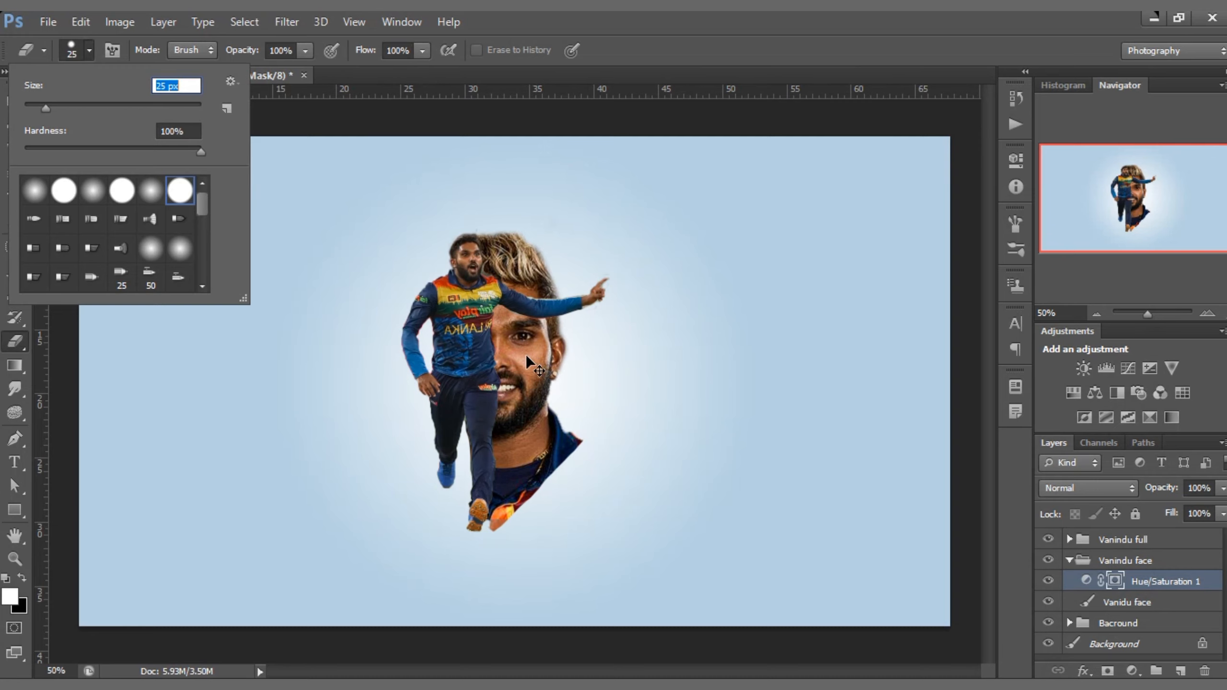
pyautogui.press('Return')
pyautogui.hotkey('ctrl', '+')
pyautogui.hotkey('ctrl', '+')
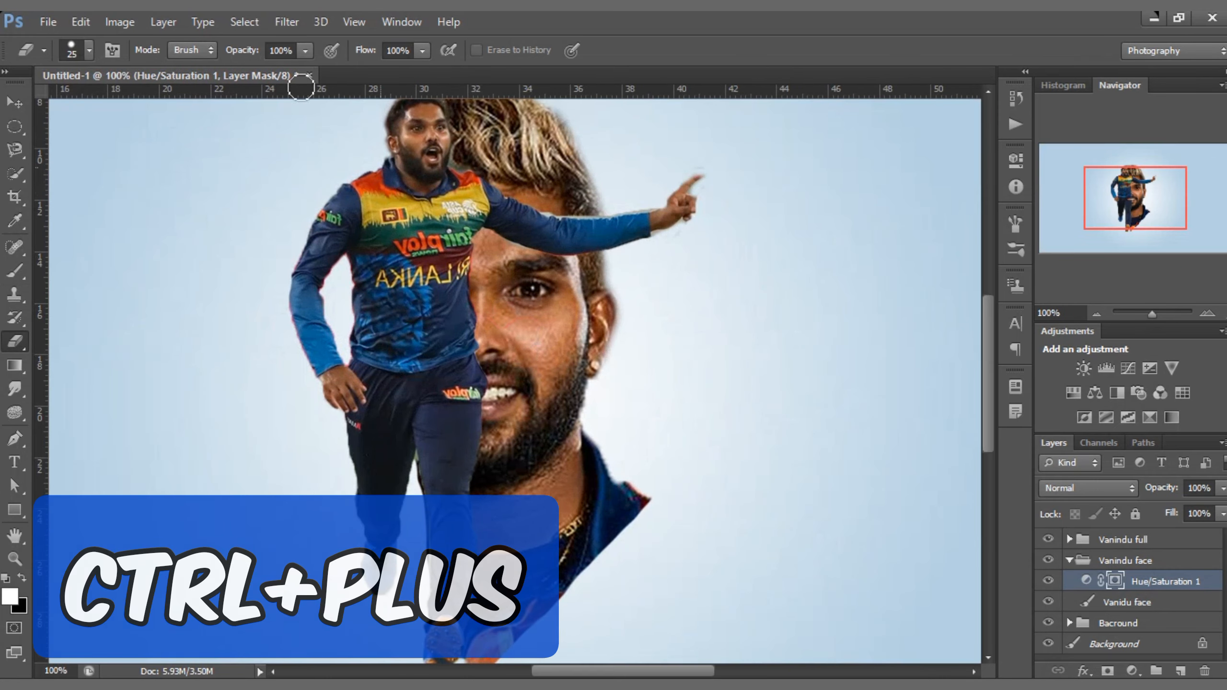
pyautogui.hotkey('ctrl', '+')
pyautogui.press('[')
pyautogui.press('[')
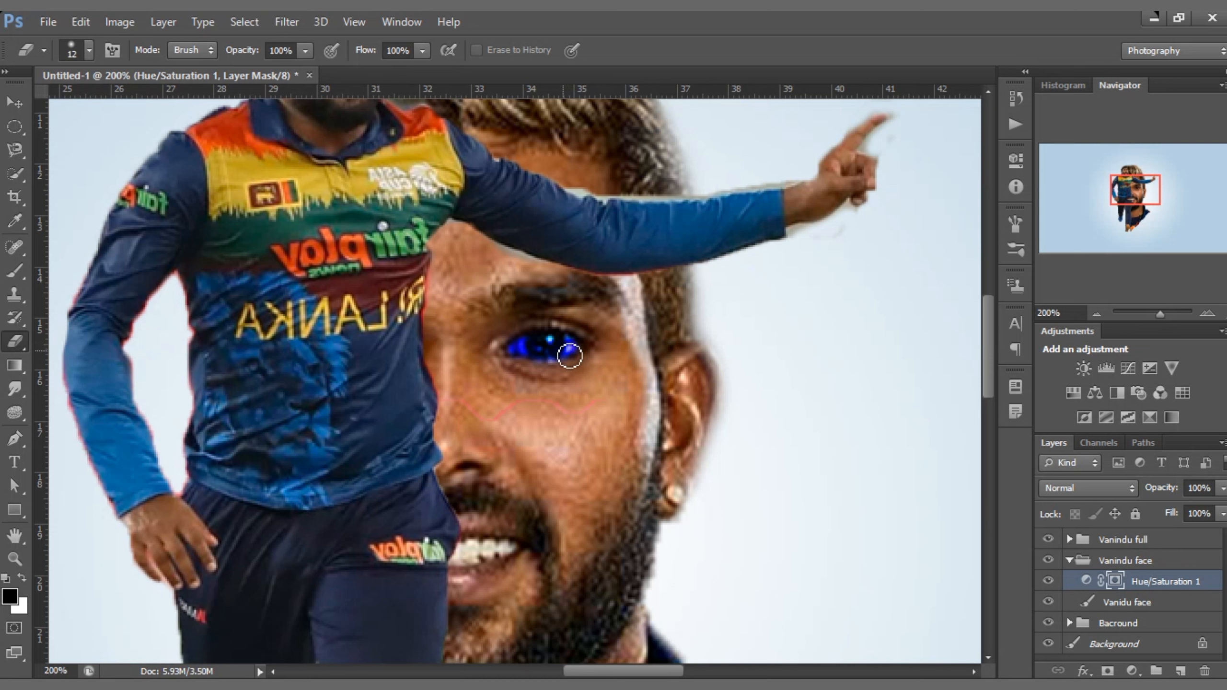
pyautogui.moveTo(579, 359); pyautogui.dragTo(605, 403)
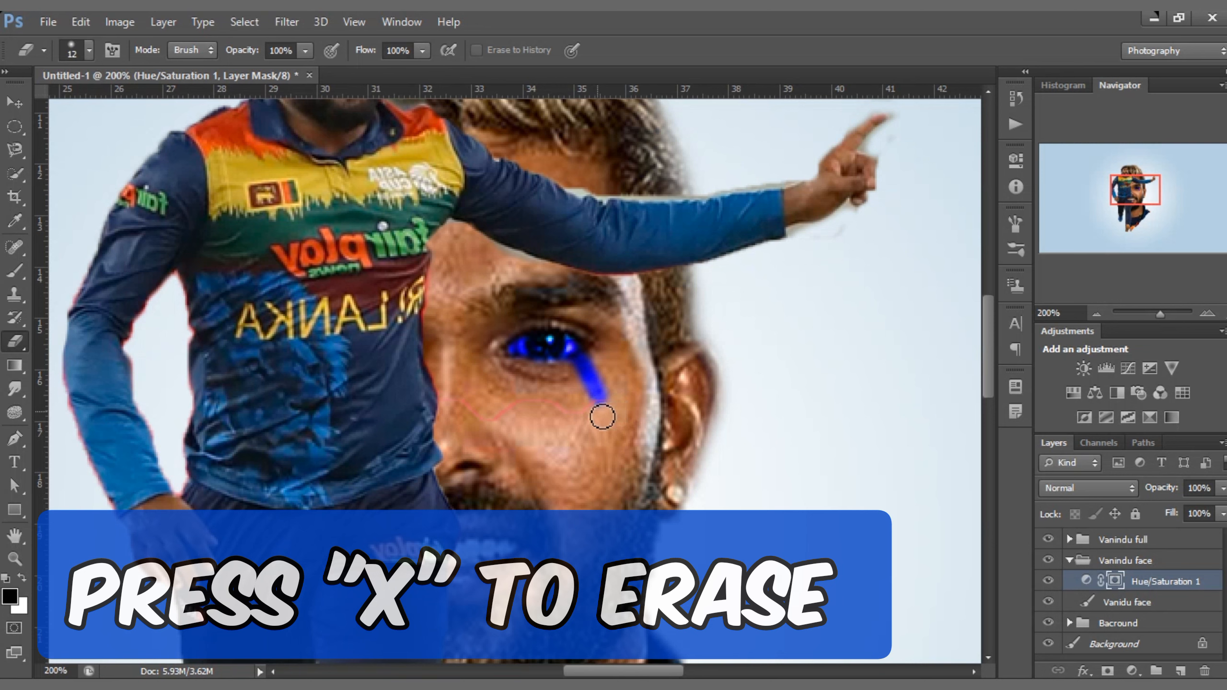
pyautogui.press('x')
pyautogui.moveTo(595, 413); pyautogui.dragTo(597, 382)
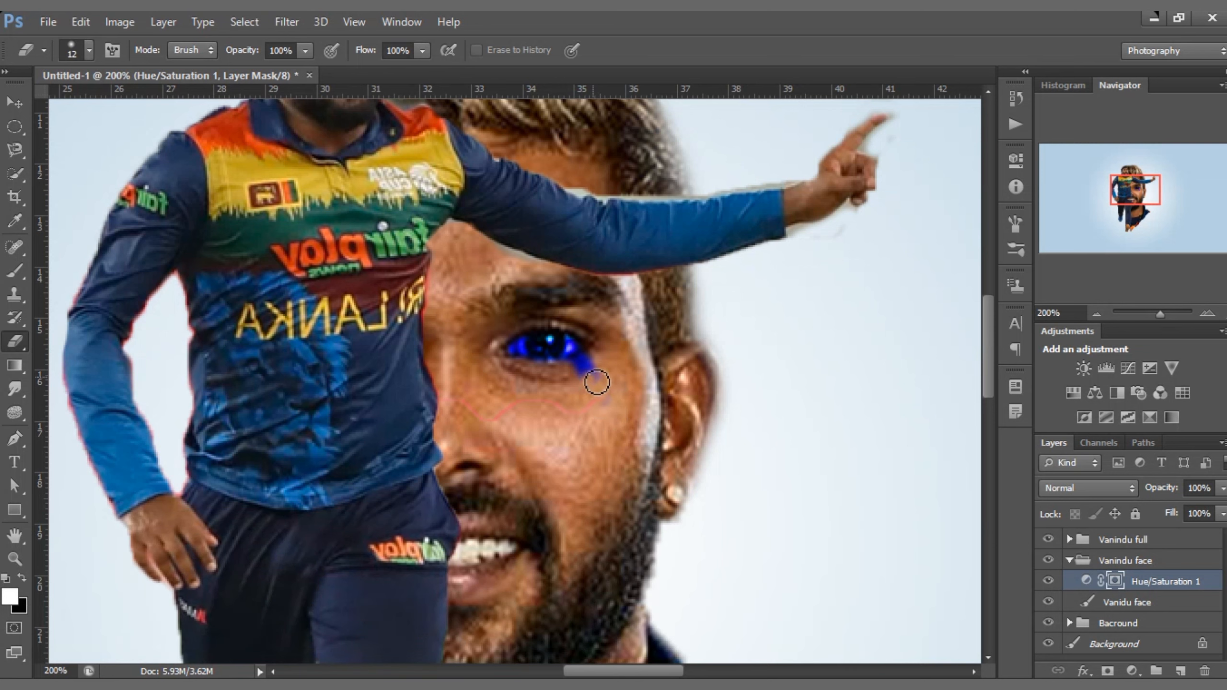
pyautogui.hotkey('ctrl', '0')
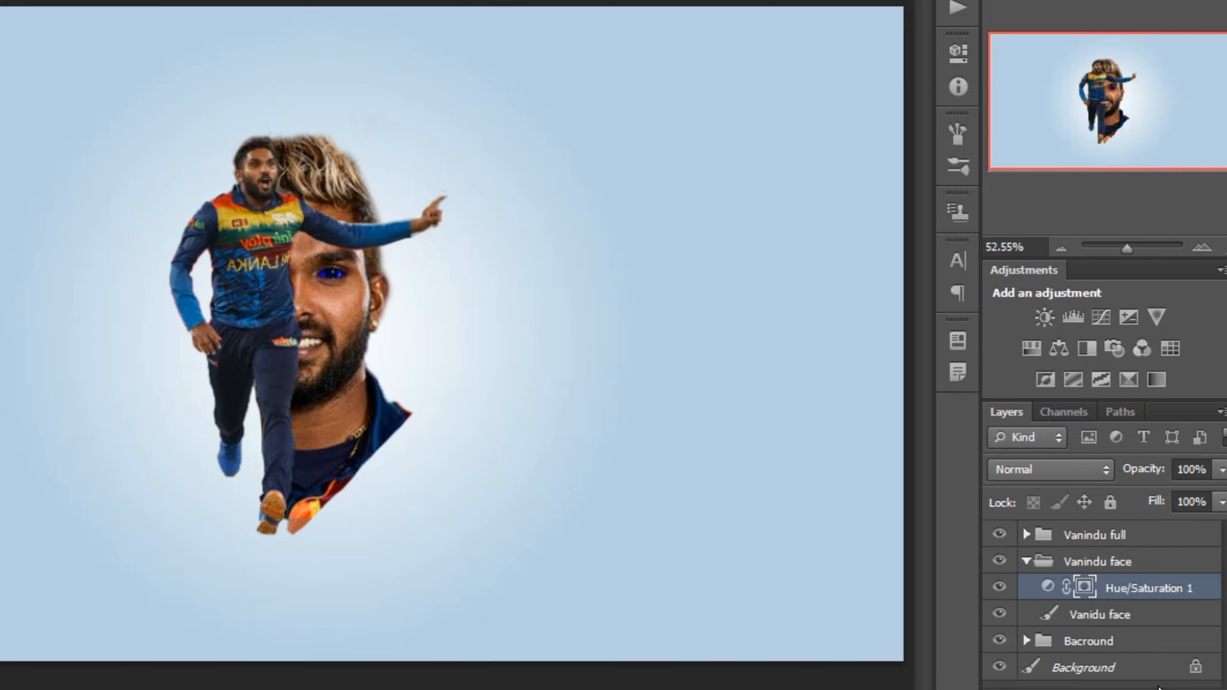
# Step: Add a Vibrance adjustment with vibrance -100 and saturation -100, and place it directly above the Vanidu face layer
pyautogui.click(1160, 686)
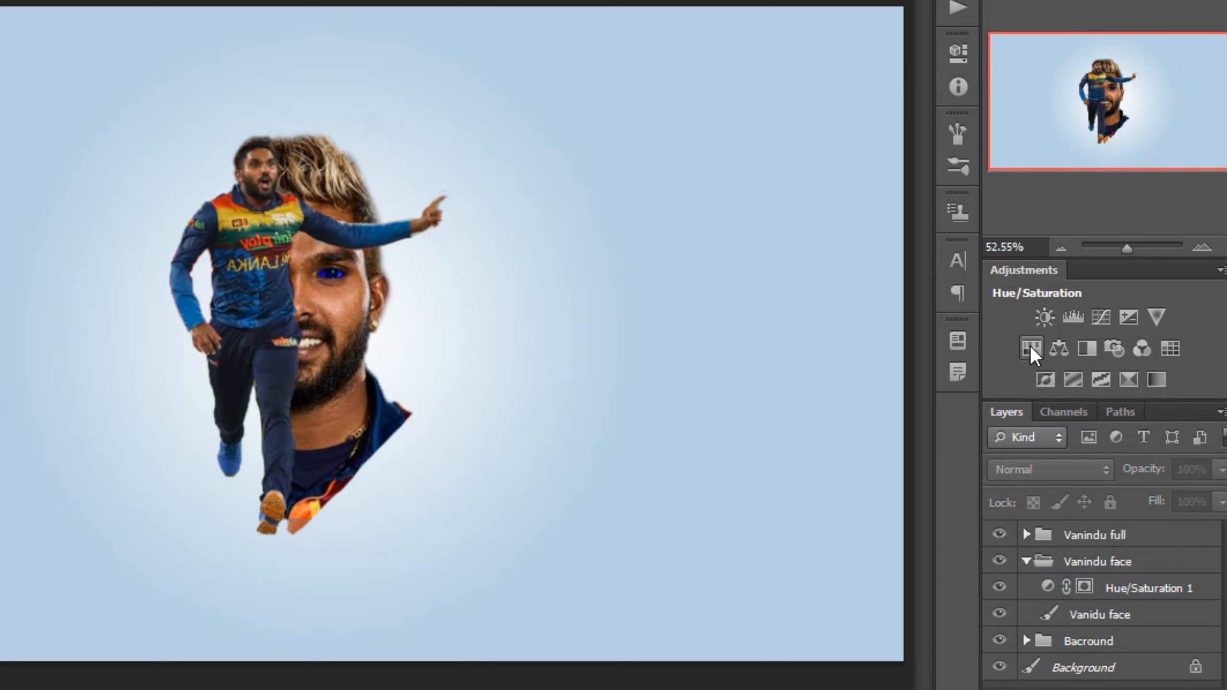
pyautogui.click(1156, 317)
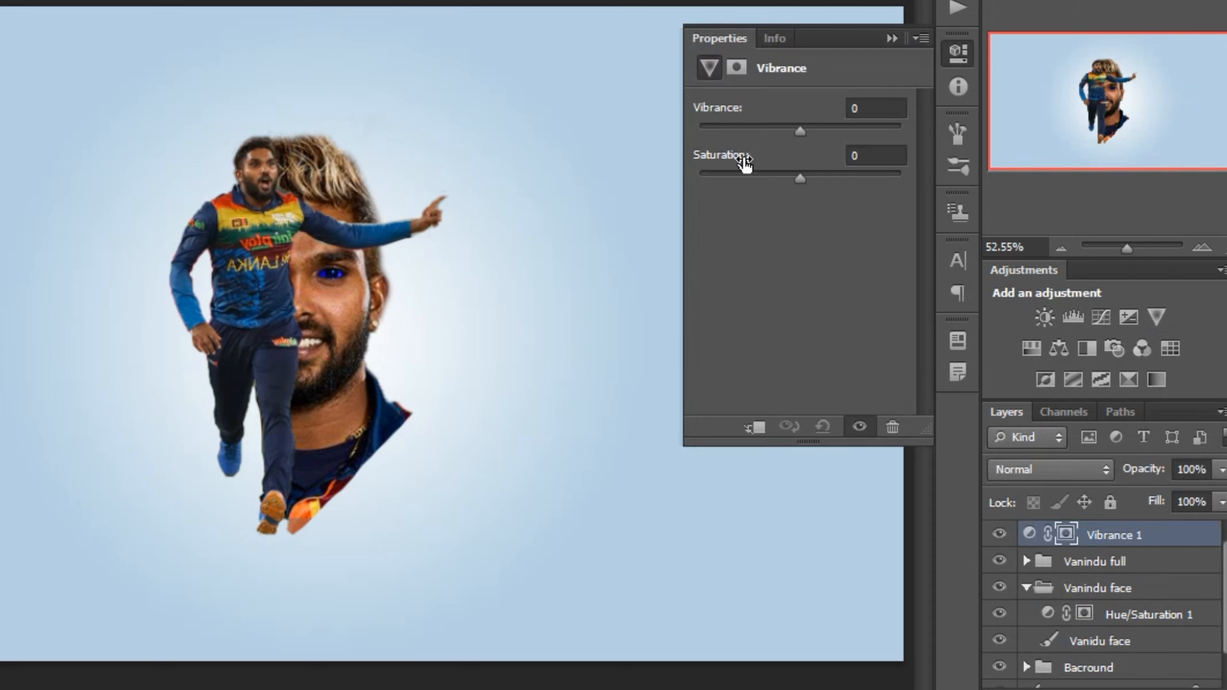
pyautogui.moveTo(793, 130); pyautogui.dragTo(672, 130)
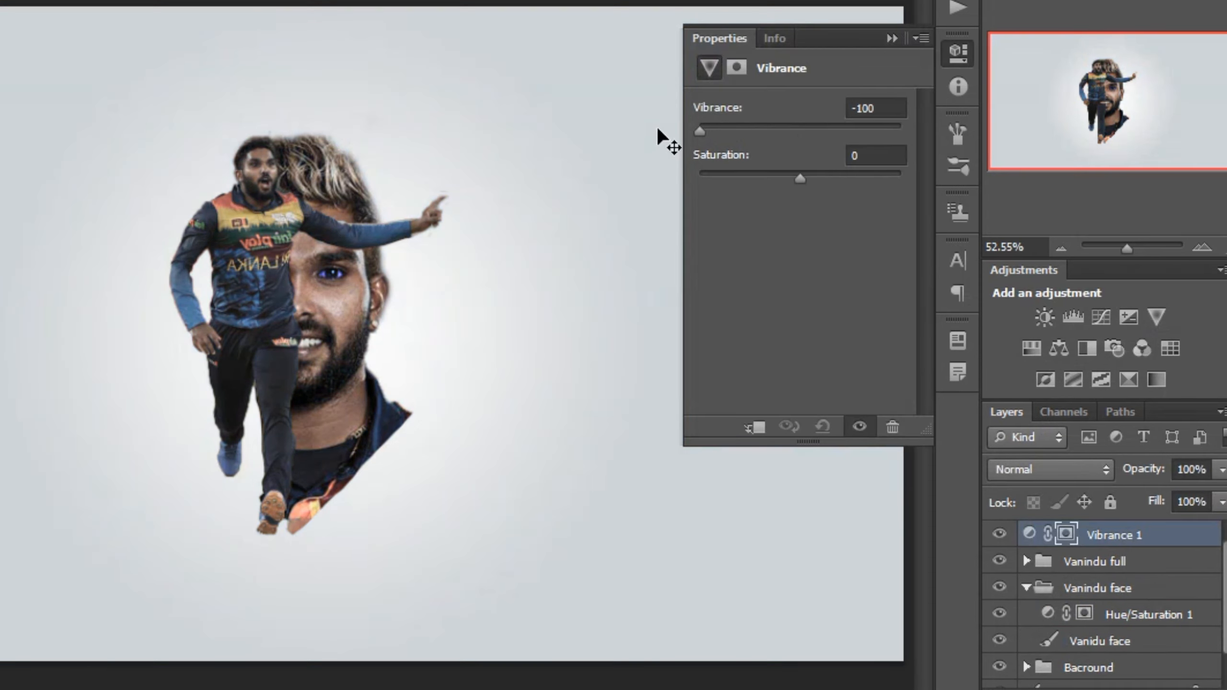
pyautogui.moveTo(733, 177); pyautogui.dragTo(693, 179)
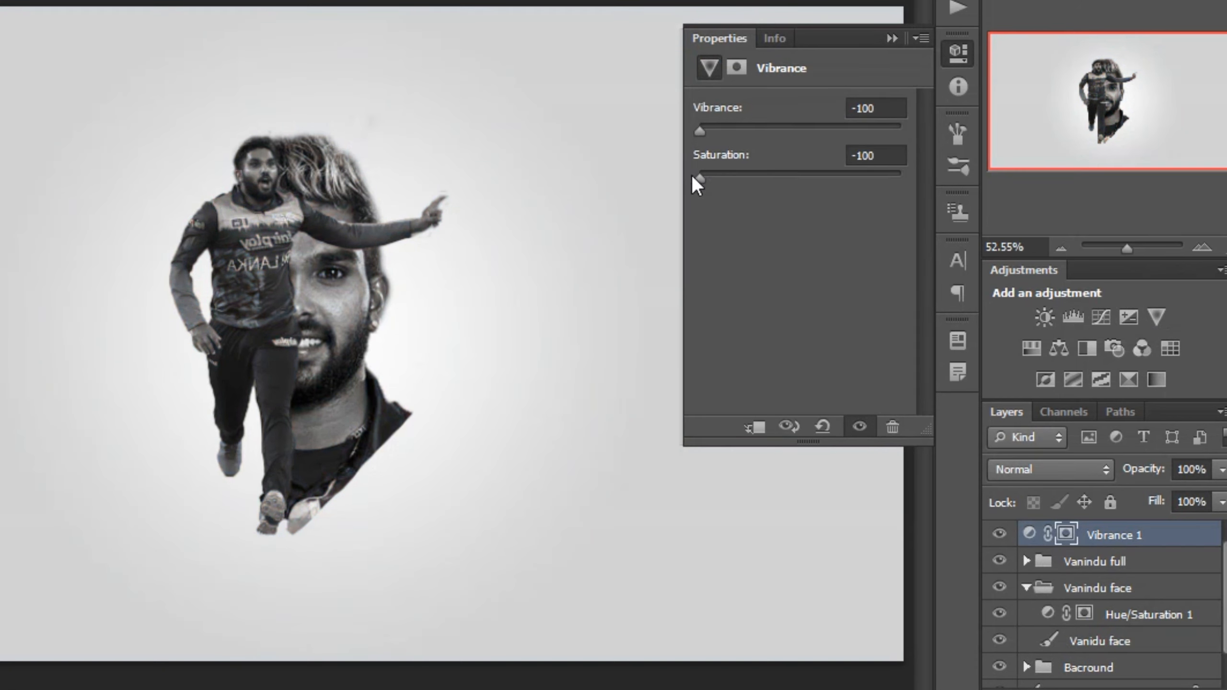
pyautogui.click(890, 39)
pyautogui.moveTo(1157, 538); pyautogui.dragTo(1136, 594)
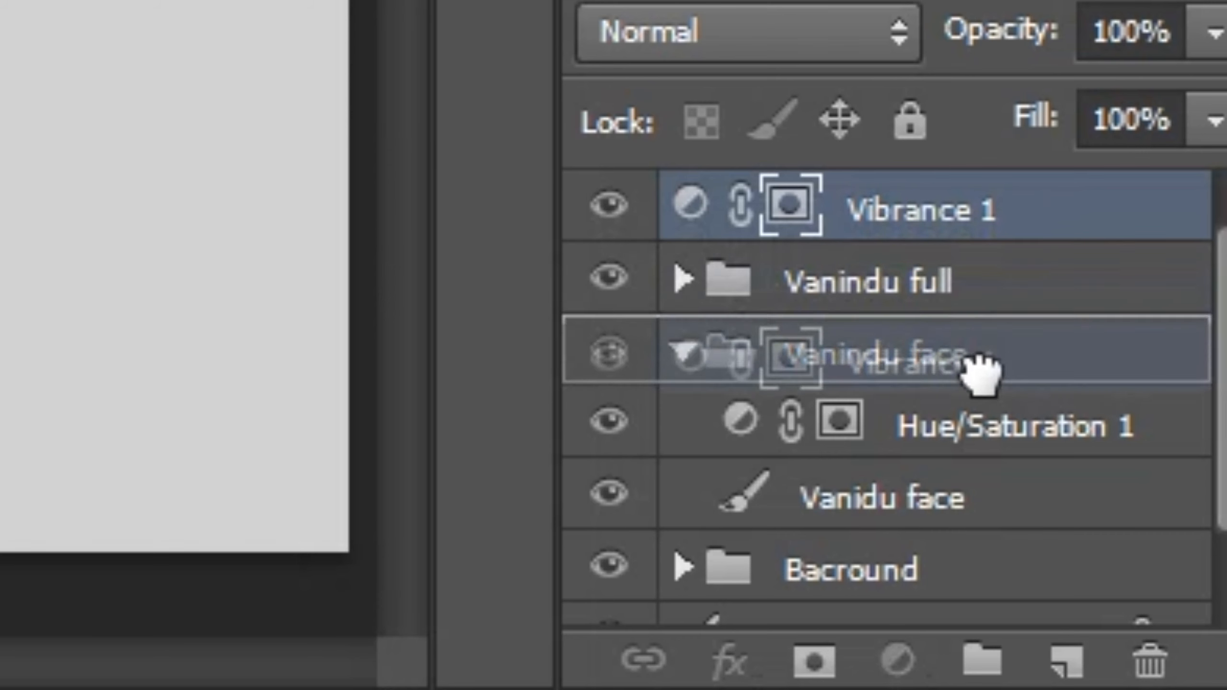
pyautogui.moveTo(981, 372); pyautogui.dragTo(962, 473)
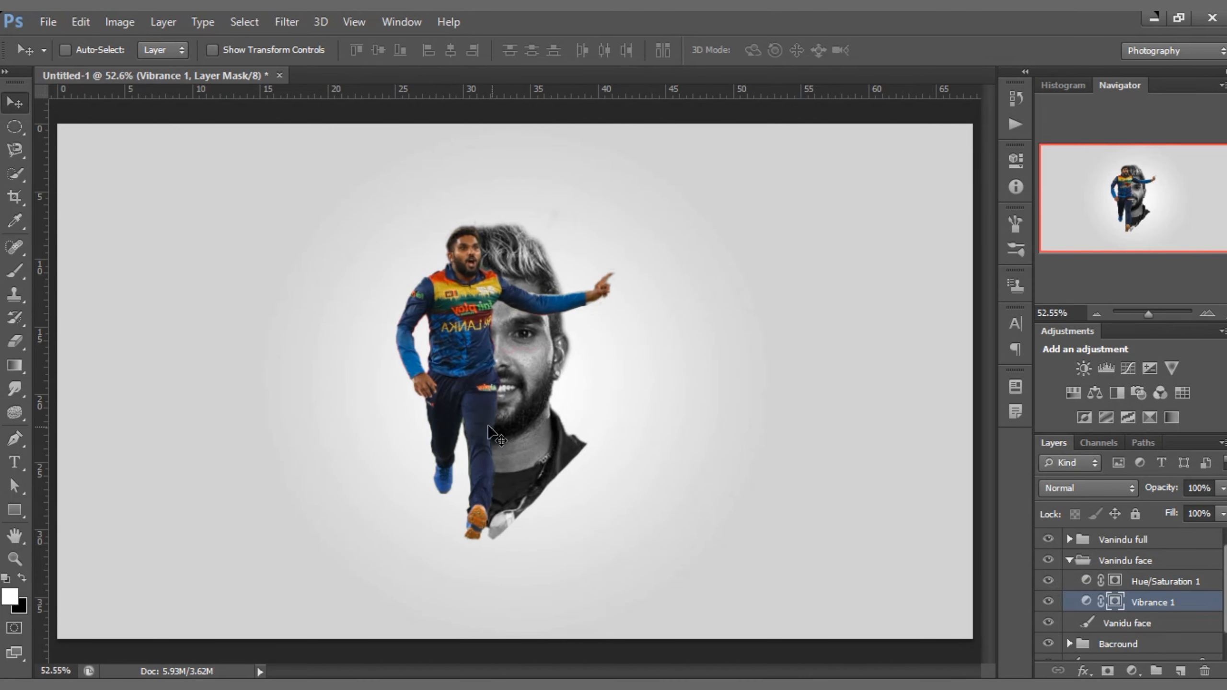
# Step: Erase the Vibrance mask over the eye with the 12 px eraser to bring back its blue colour
pyautogui.click(18, 342)
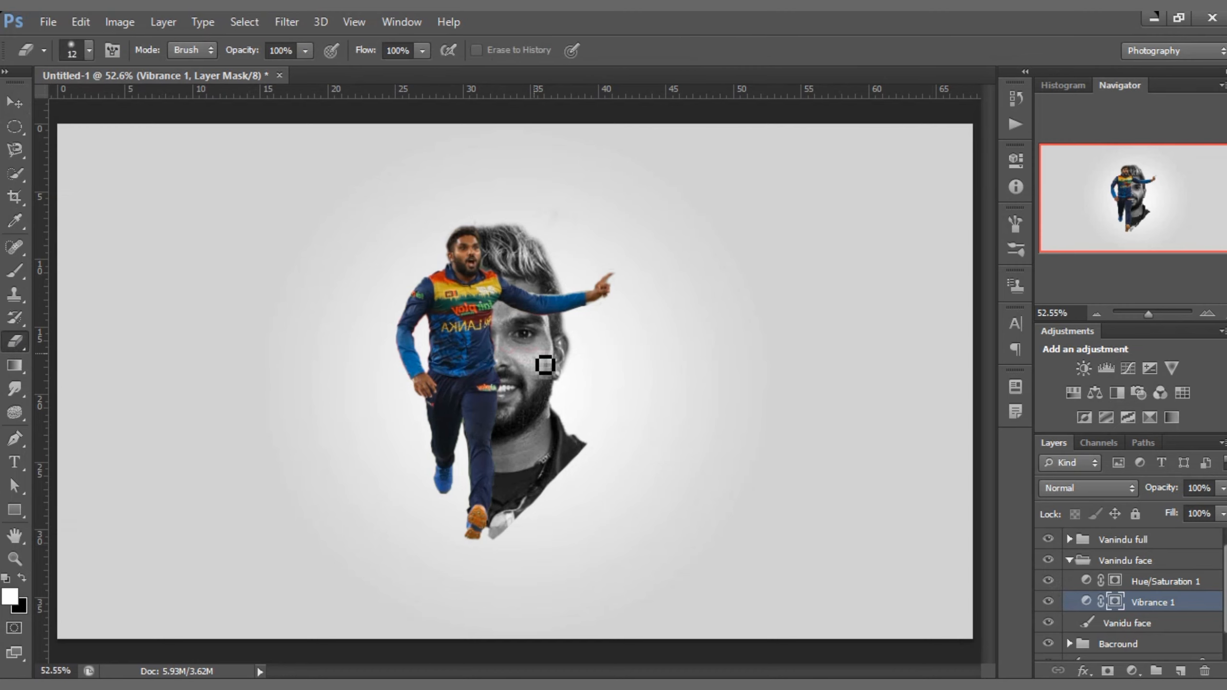
pyautogui.hotkey('ctrl', '+')
pyautogui.hotkey('ctrl', '+')
pyautogui.hotkey('ctrl', '+')
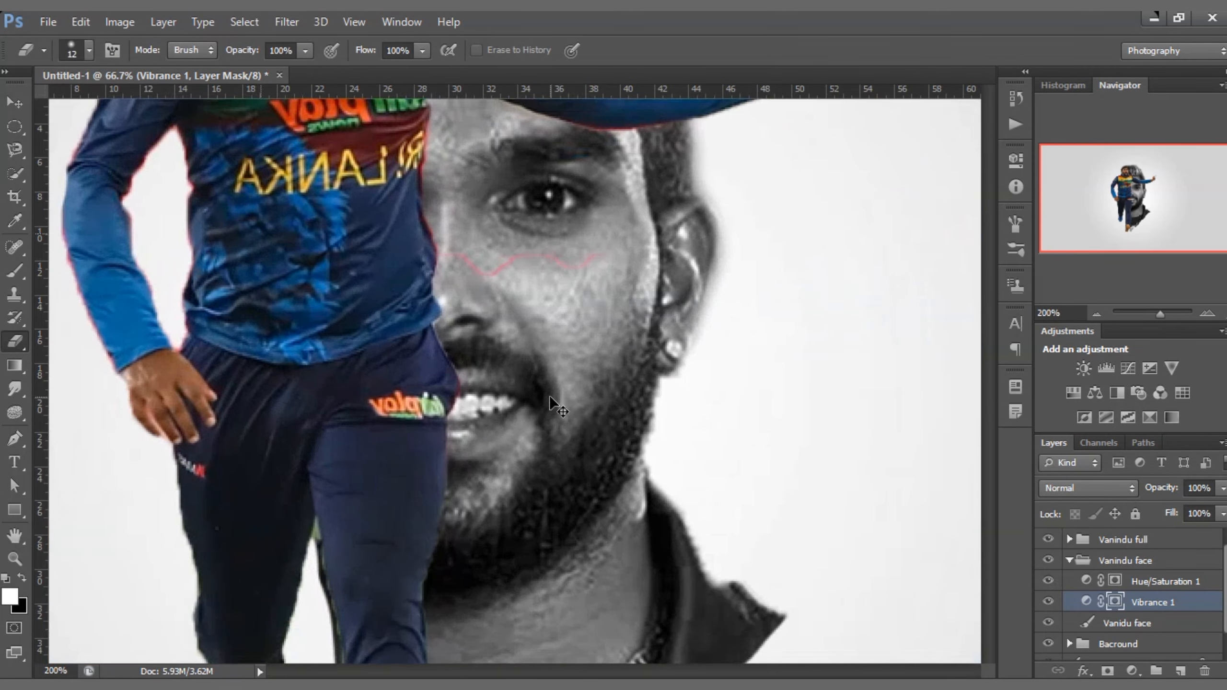
pyautogui.scroll(5, 615, 392)
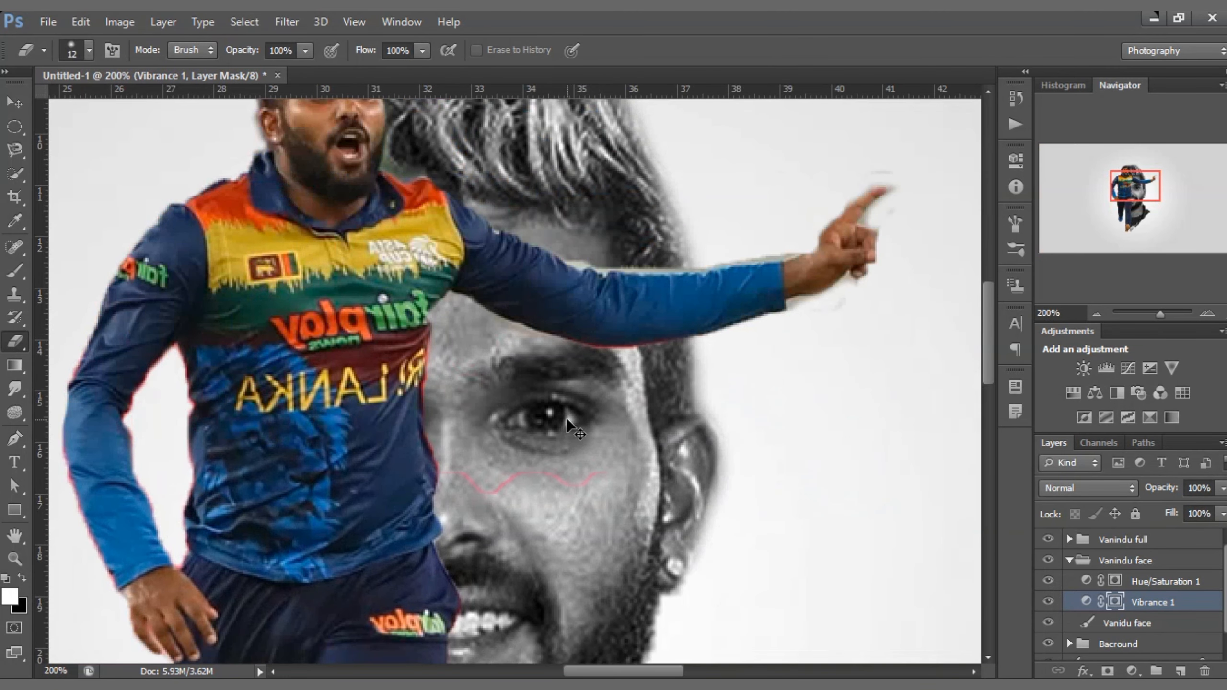
pyautogui.hotkey('ctrl', '+')
pyautogui.scroll(-2, 568, 421)
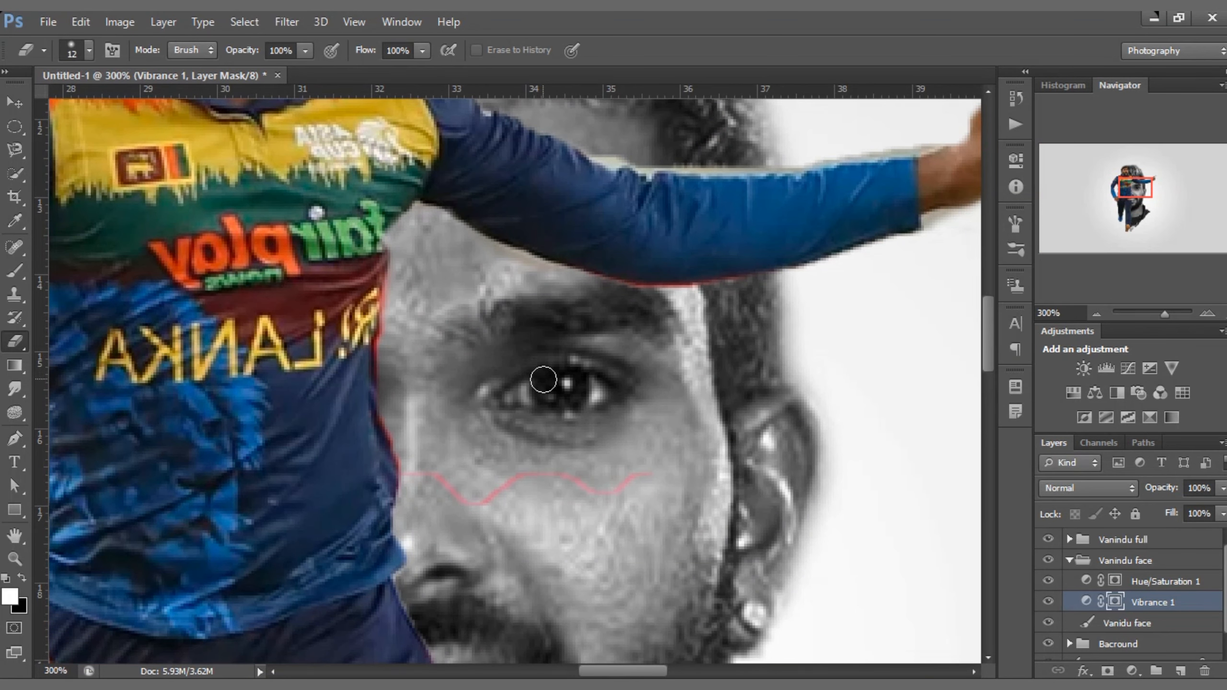
pyautogui.moveTo(547, 390); pyautogui.dragTo(566, 389)
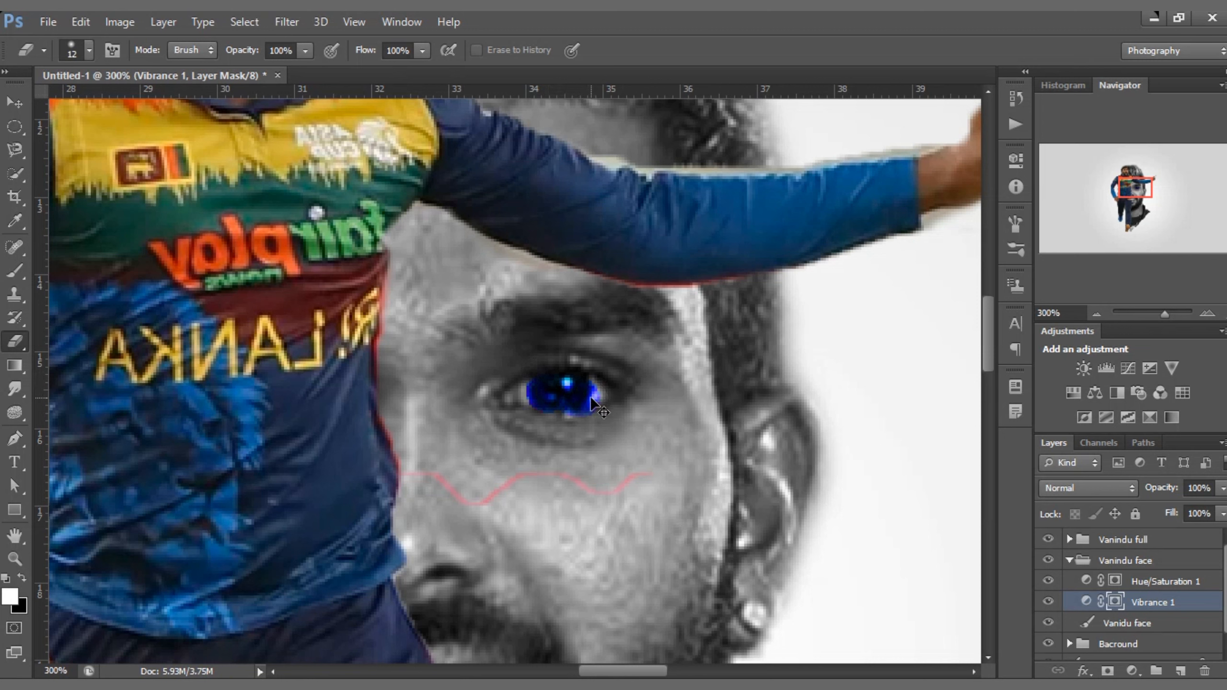
pyautogui.click(591, 395)
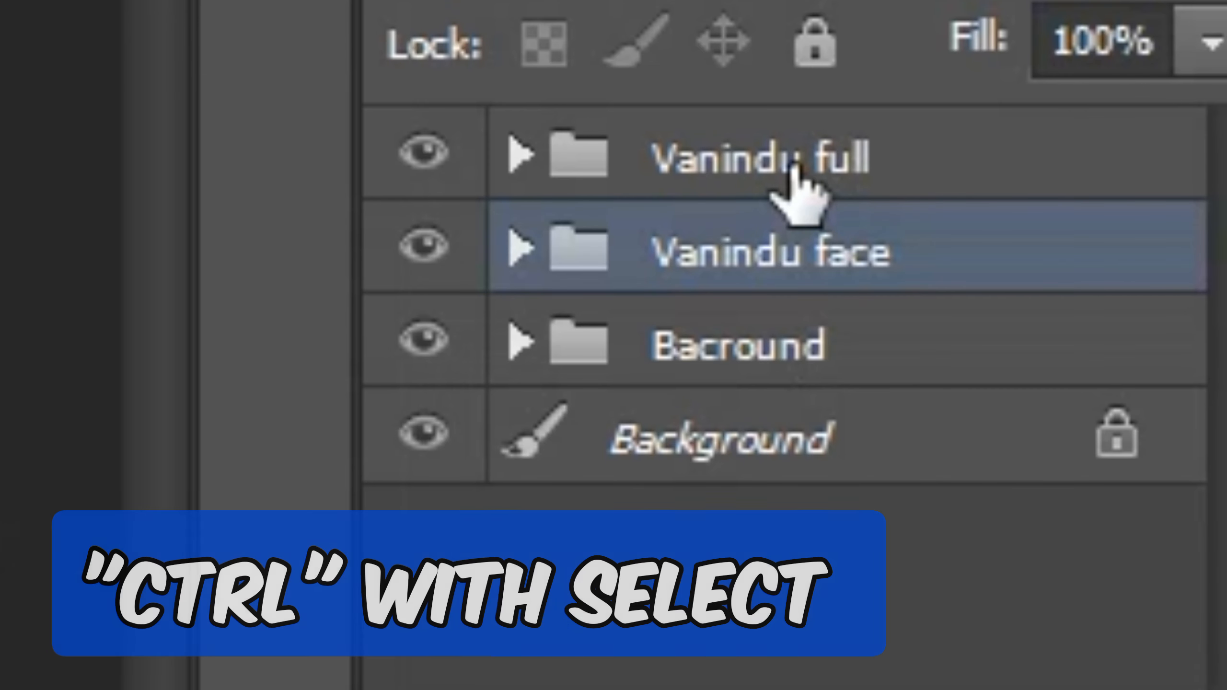
# Step: Group the Vanindu full and Vanindu face groups together and name the new group Full image
pyautogui.keyDown('ctrl'); pyautogui.click(1130, 542); pyautogui.keyUp('ctrl')
pyautogui.hotkey('ctrl', 'g')
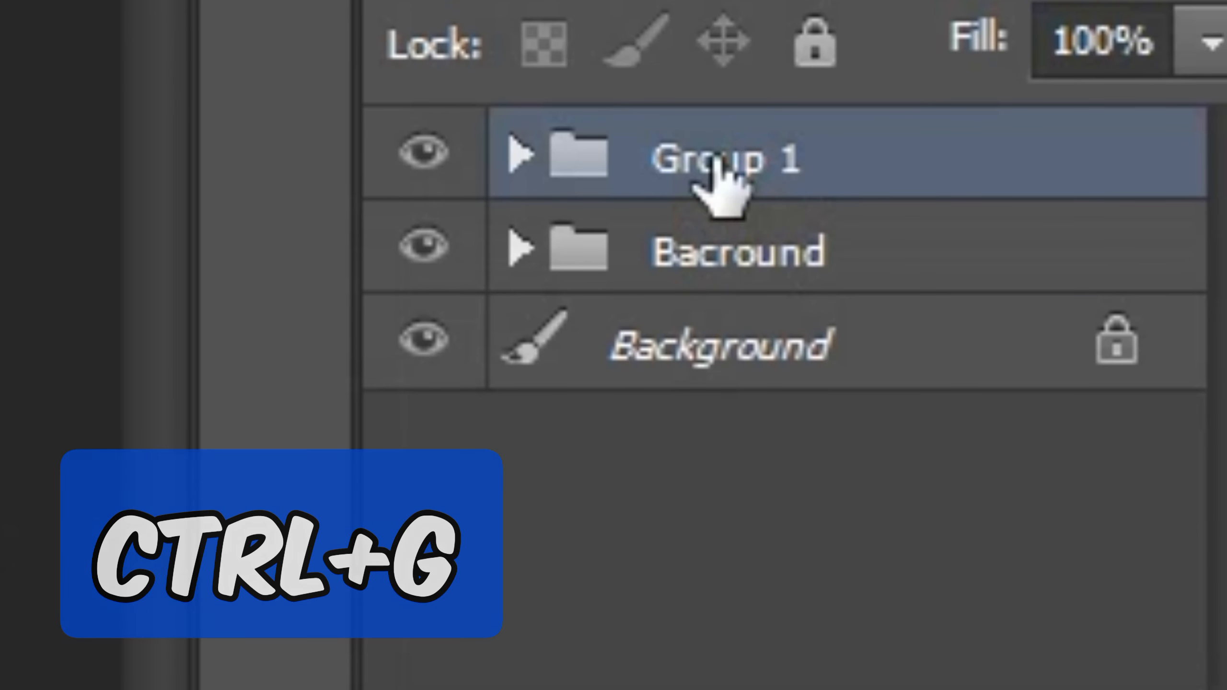
pyautogui.doubleClick(725, 189)
pyautogui.press('BackSpace')
pyautogui.write('F')
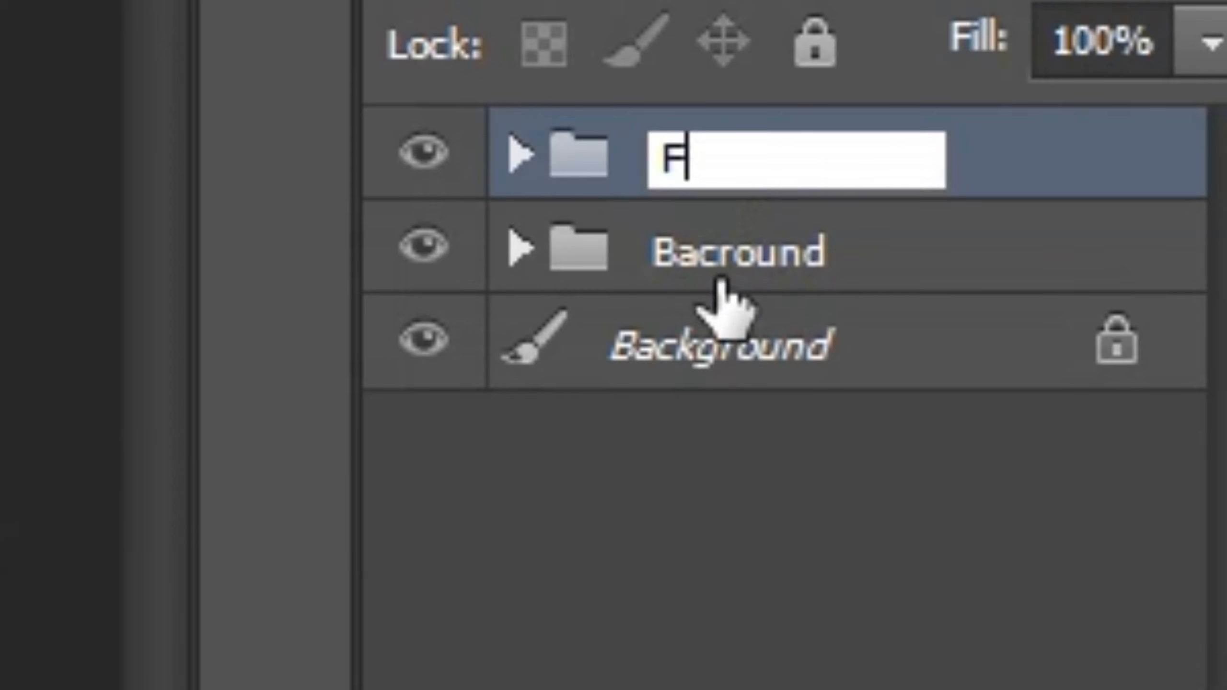
pyautogui.write('ull image')
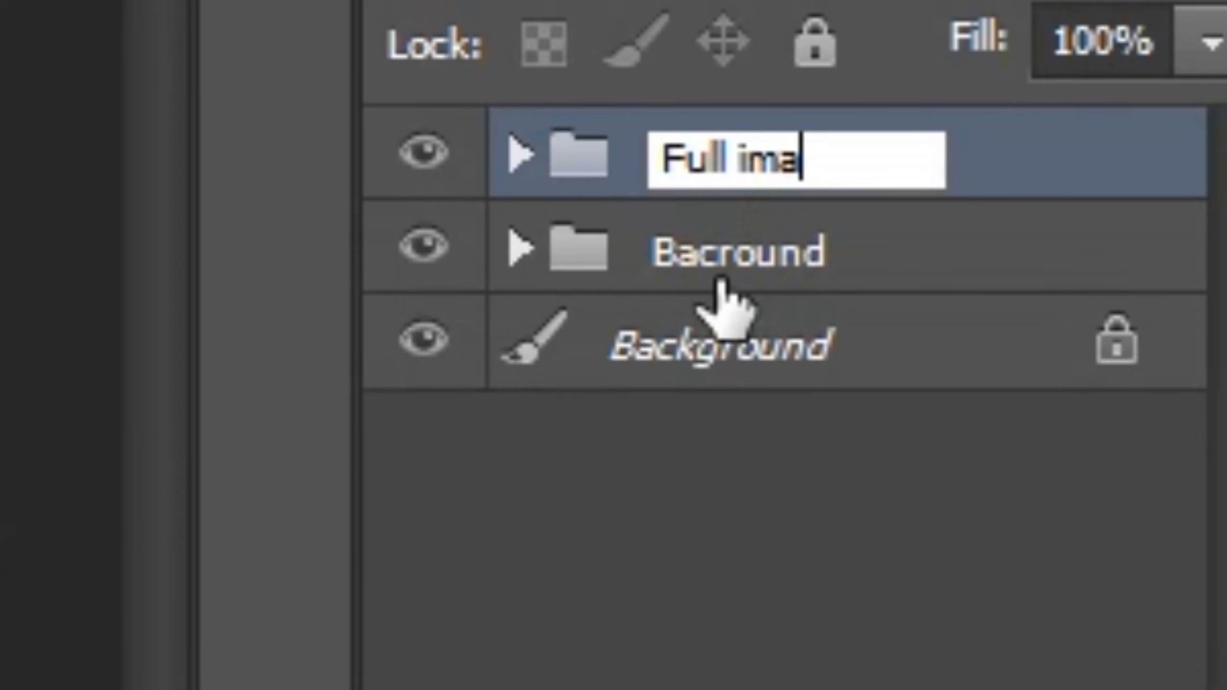
pyautogui.press('Return')
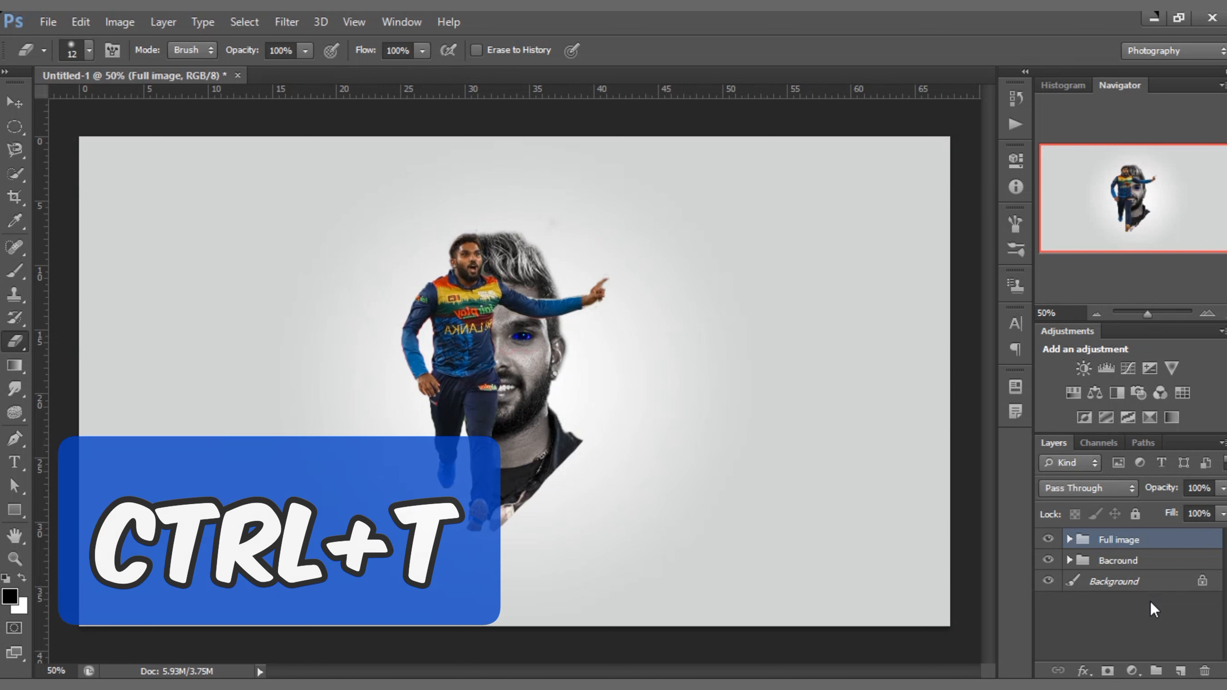
# Step: Scale the Full image group up to about 111% and nudge it slightly upward on the canvas
pyautogui.hotkey('ctrl', 't')
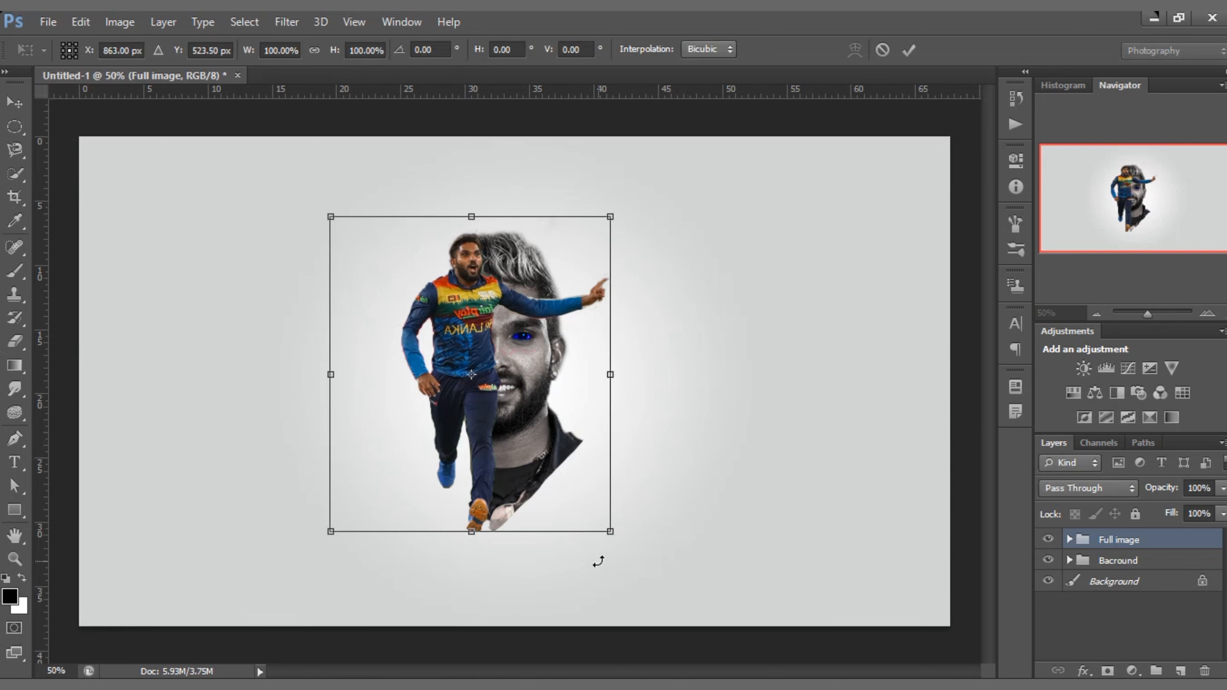
pyautogui.moveTo(608, 532); pyautogui.dragTo(643, 568)
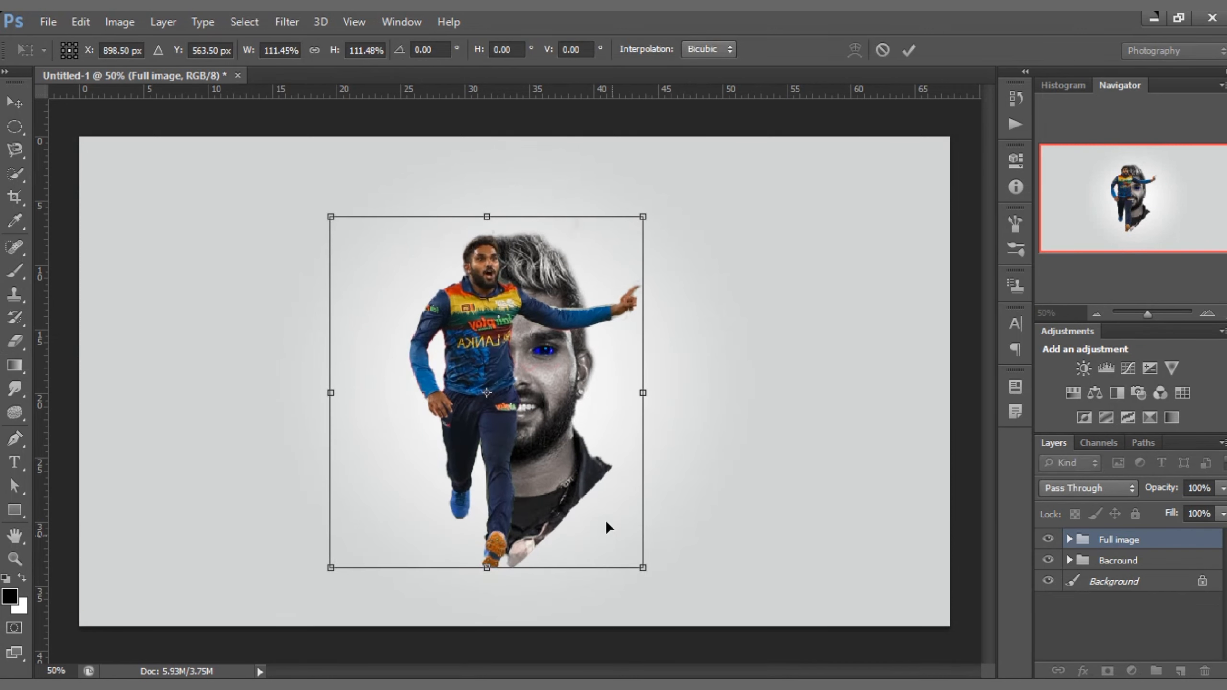
pyautogui.moveTo(604, 517); pyautogui.dragTo(602, 507)
pyautogui.press('Return')
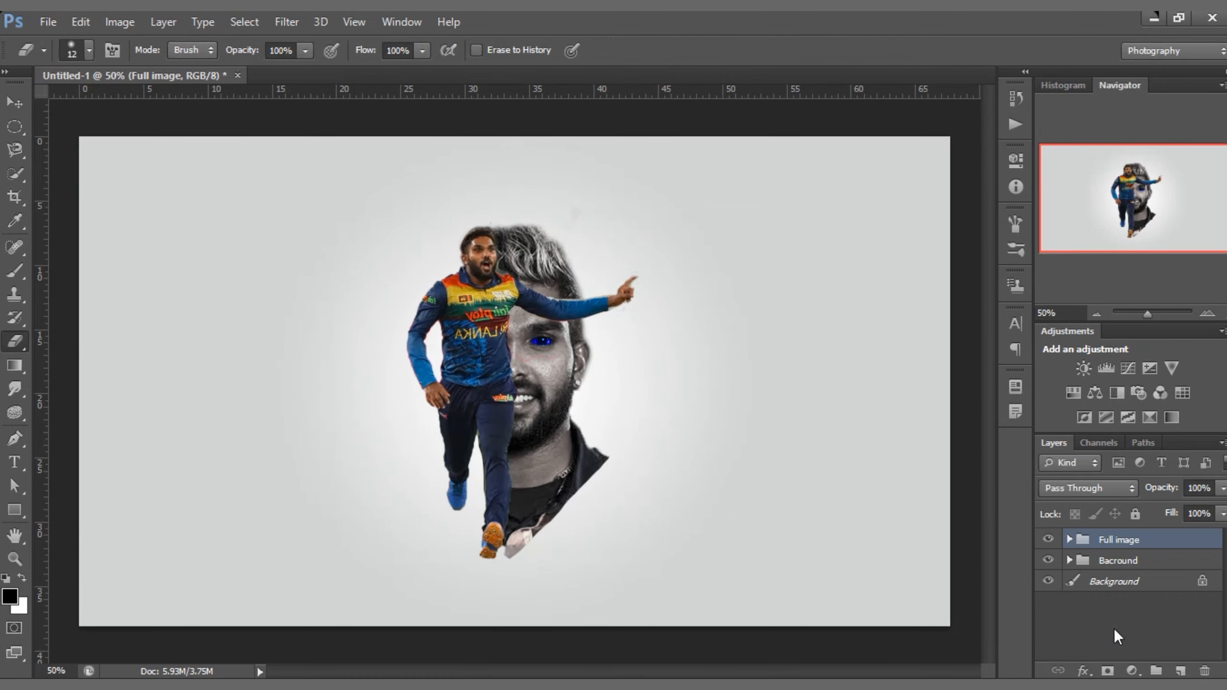
# Step: Add a Hue/Saturation adjustment with lightness -100 between the Full image and Bacround groups, and invert its mask
pyautogui.click(1113, 585)
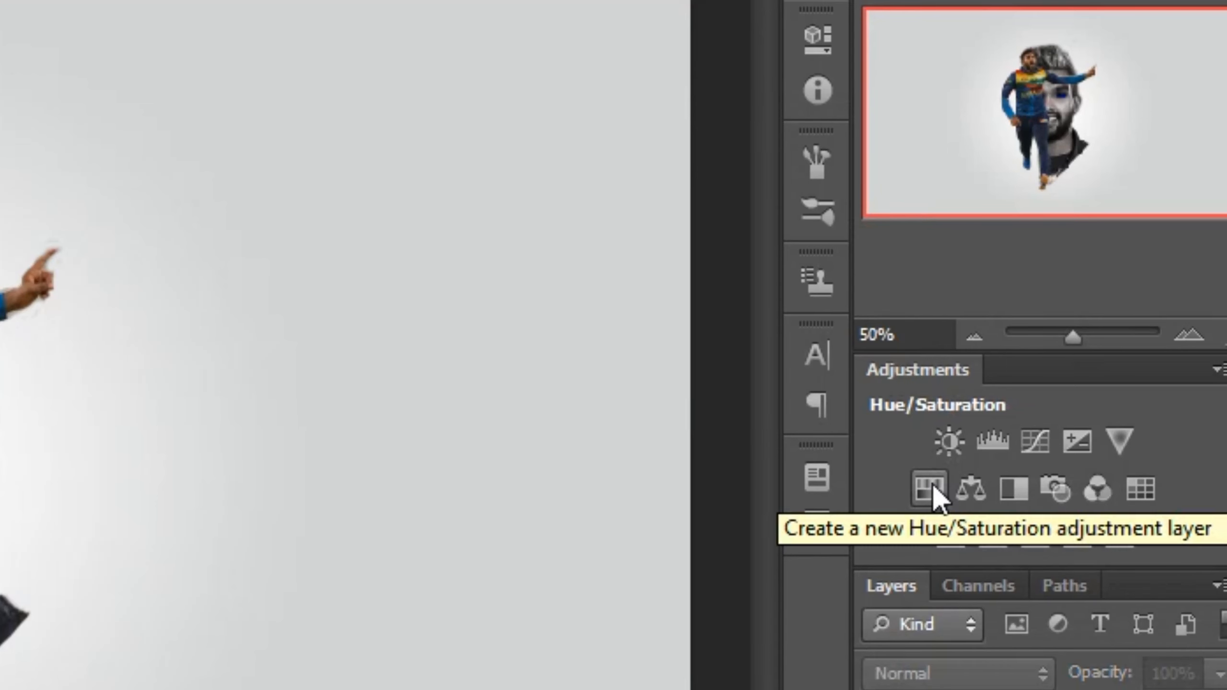
pyautogui.click(933, 490)
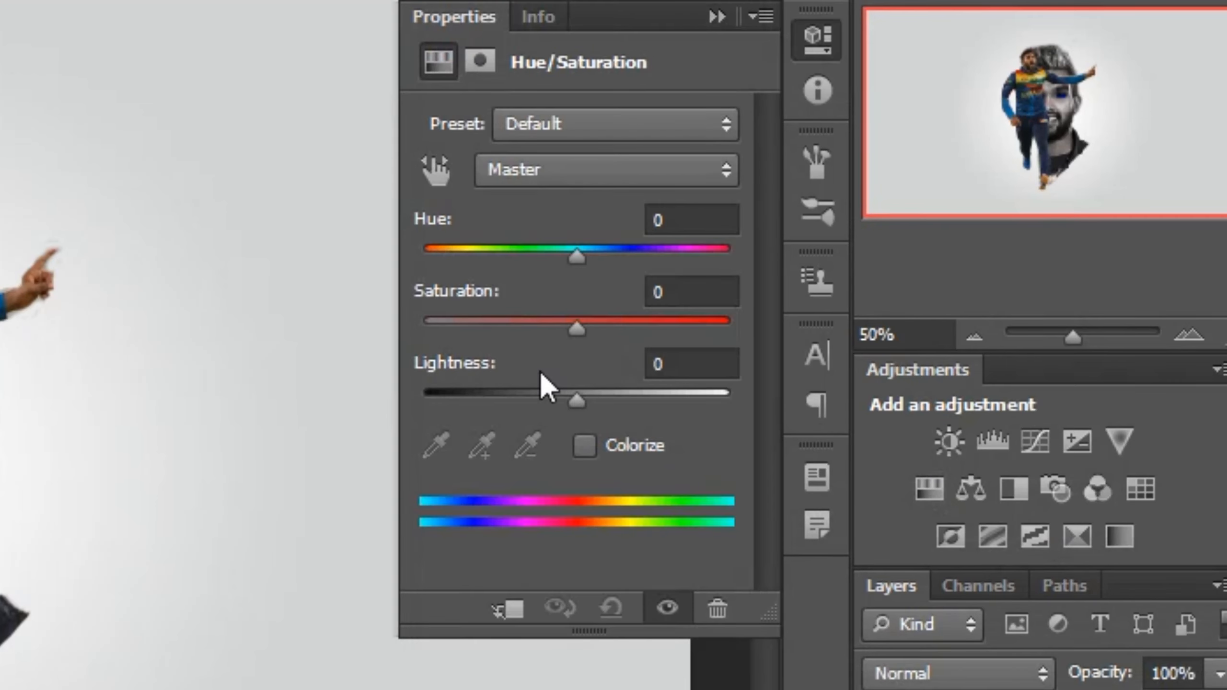
pyautogui.moveTo(564, 408); pyautogui.dragTo(369, 398)
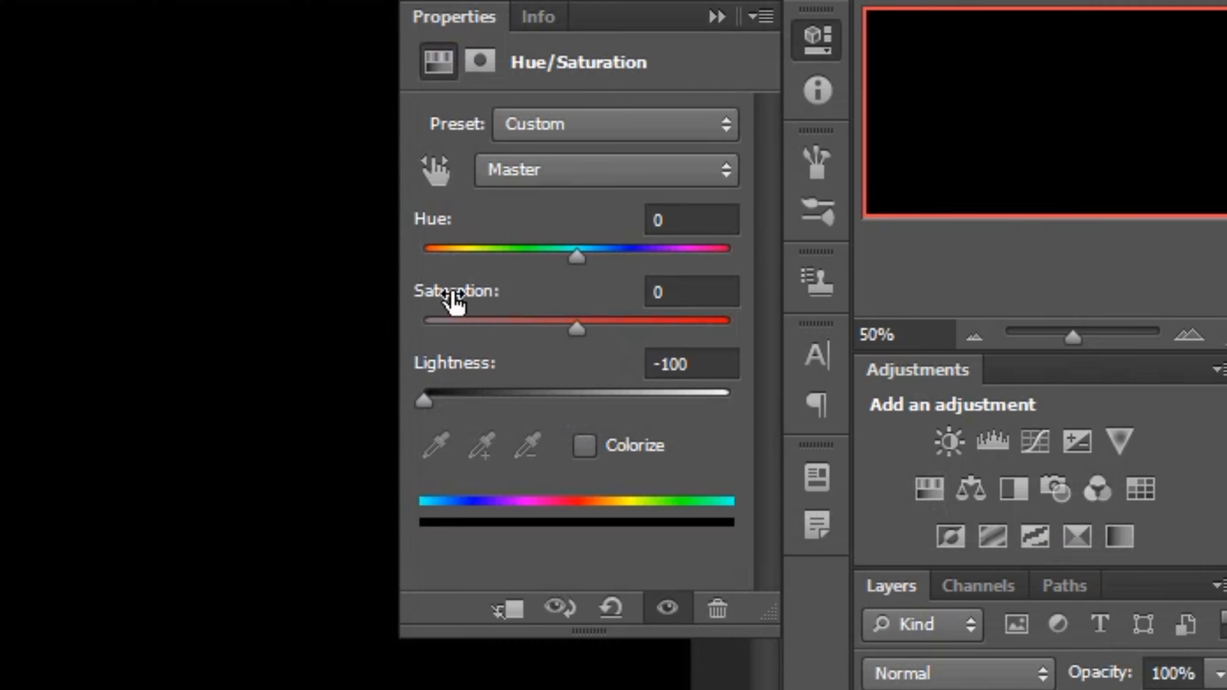
pyautogui.click(713, 19)
pyautogui.moveTo(978, 266); pyautogui.dragTo(965, 360)
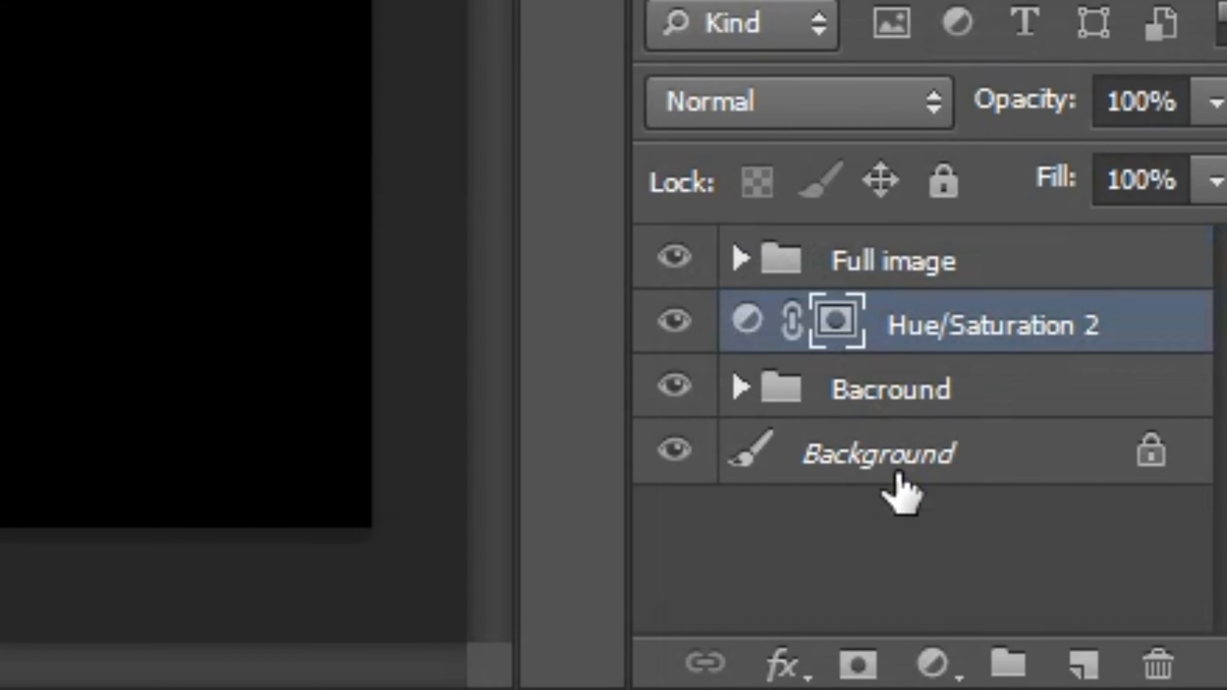
pyautogui.hotkey('ctrl', 'i')
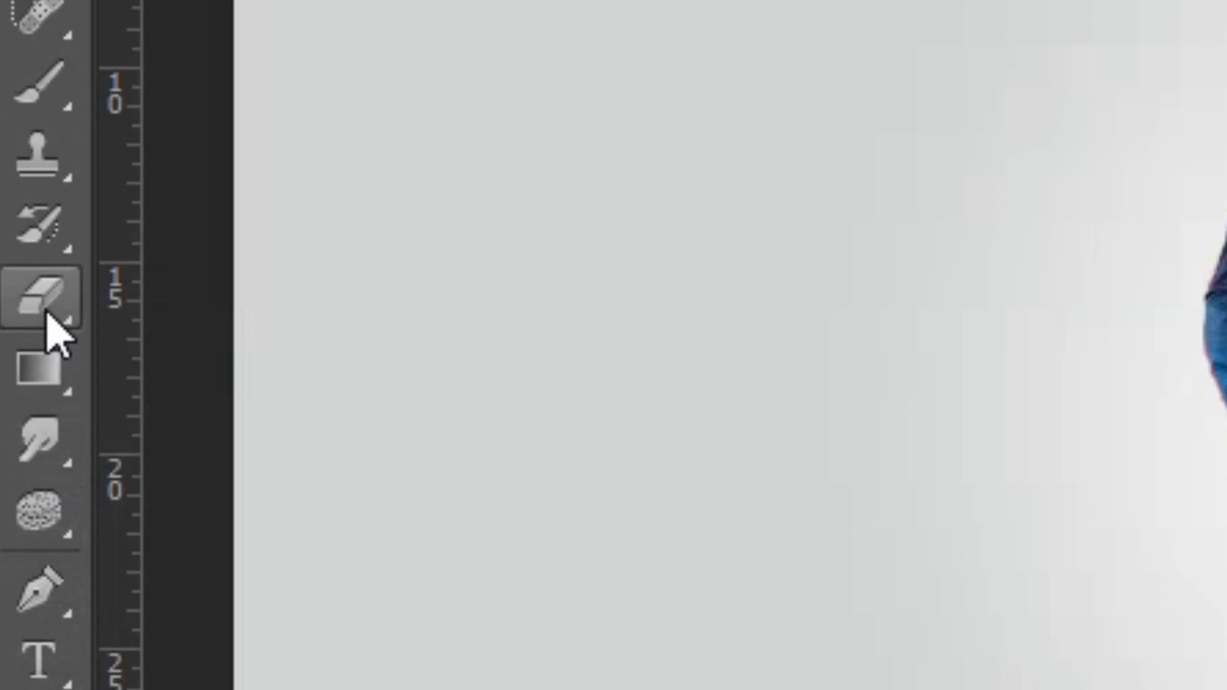
# Step: Erase the inverted Hue/Saturation mask around both shoes with a soft 89 px eraser to create dark ground shadows
pyautogui.click(16, 346)
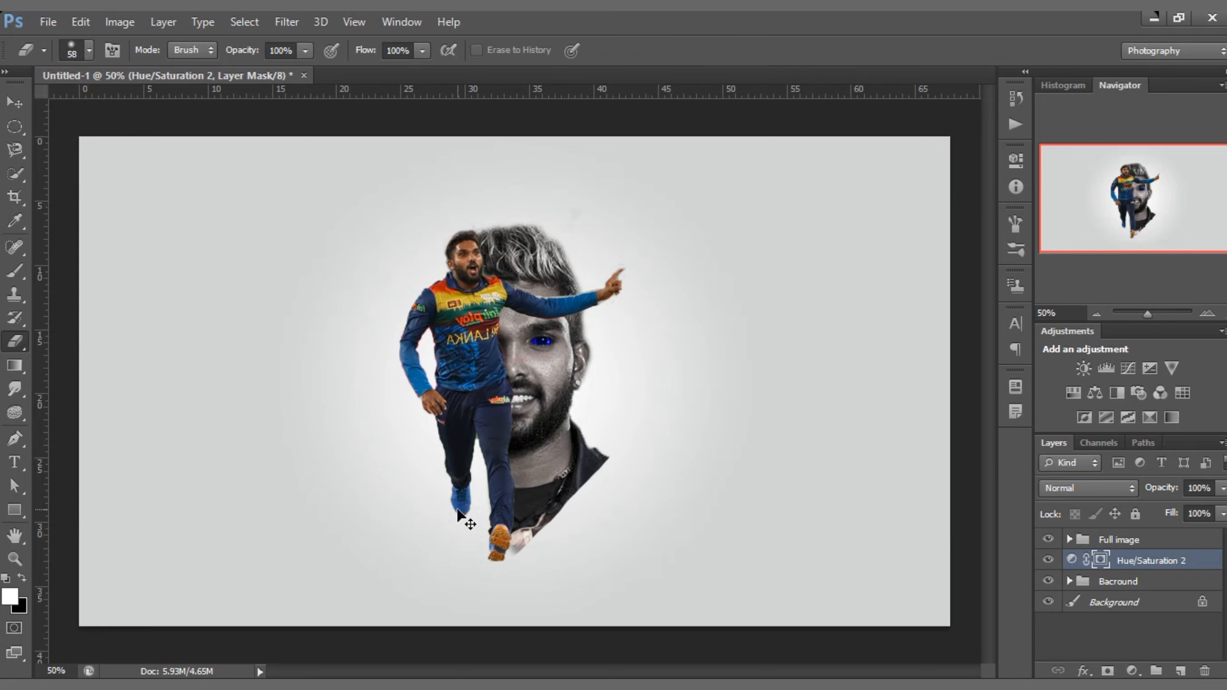
pyautogui.hotkey('ctrl', '+')
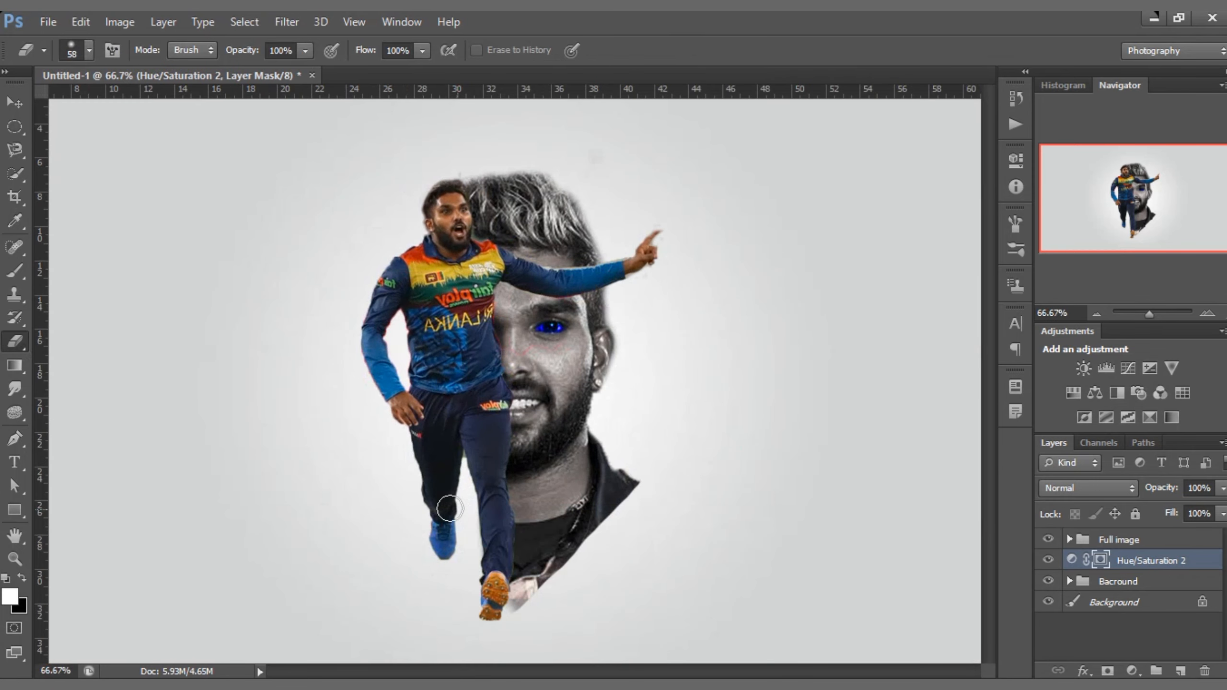
pyautogui.scroll(-1, 381, 430)
pyautogui.click(88, 50)
pyautogui.moveTo(102, 108)
pyautogui.mouseDown()
pyautogui.moveTo(87, 107)
pyautogui.moveTo(102, 107)
pyautogui.mouseUp()
pyautogui.press('Return')
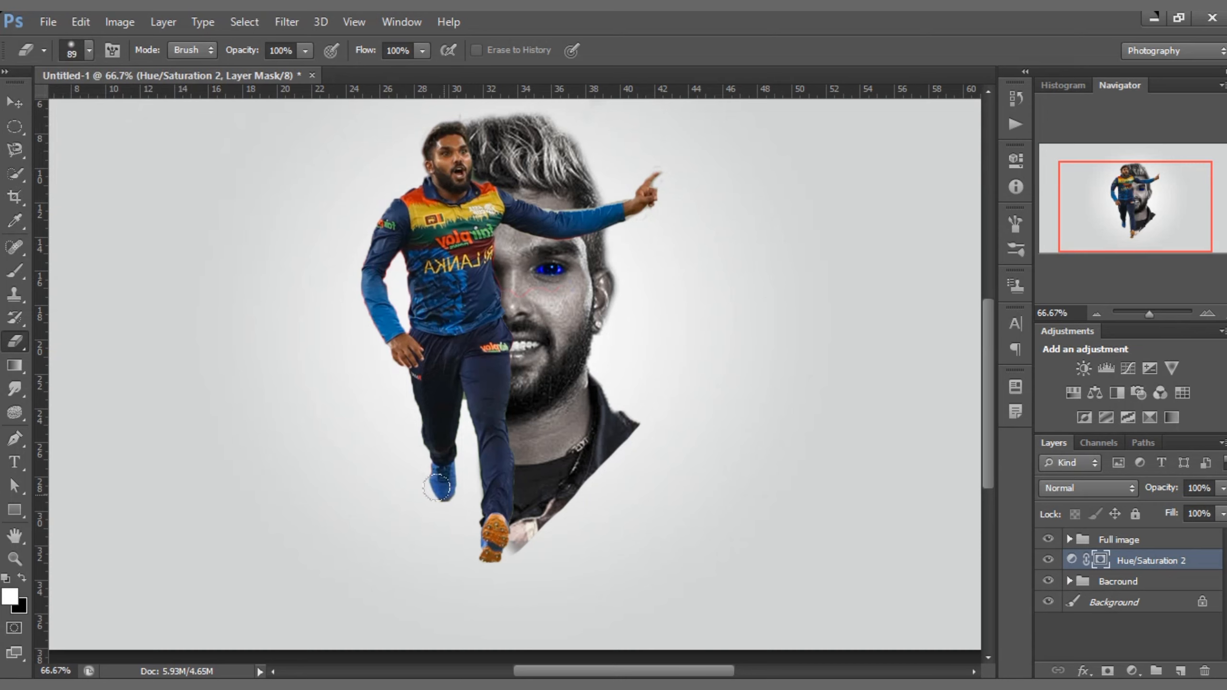
pyautogui.press('x')
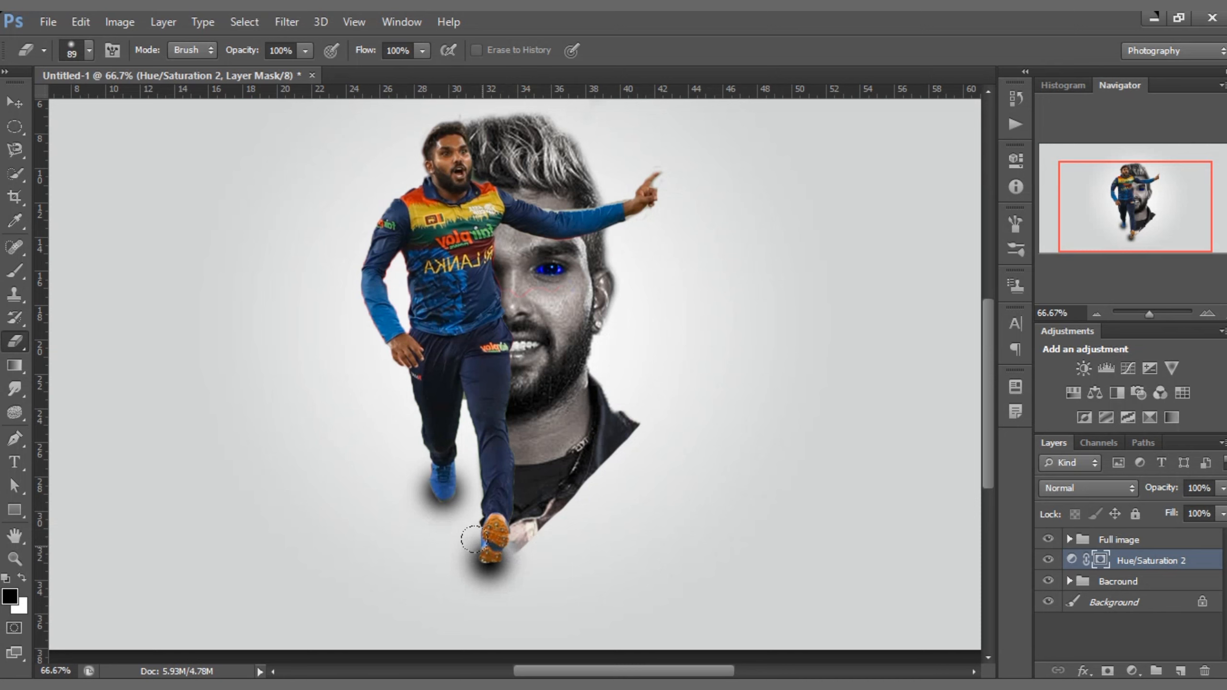
pyautogui.click(481, 544)
pyautogui.click(500, 549)
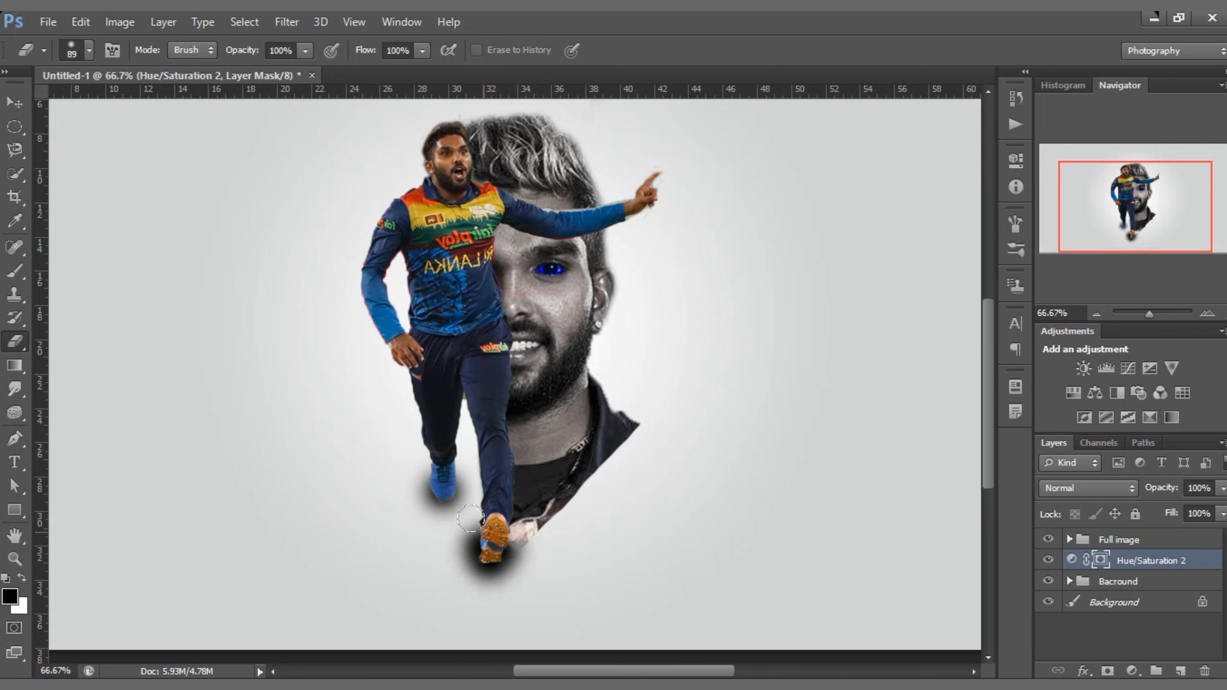
pyautogui.click(433, 488)
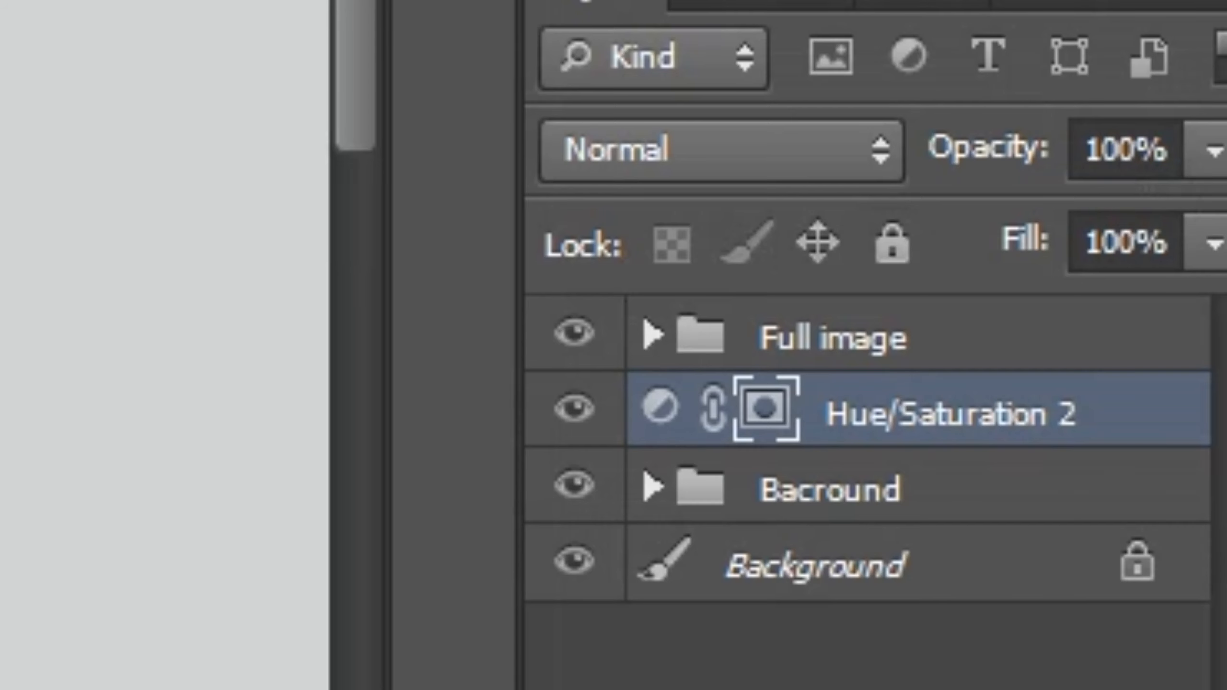
# Step: Lower the opacity of the Hue/Saturation shadow layer and touch up its mask along the player's rear leg
pyautogui.moveTo(1215, 152); pyautogui.dragTo(1035, 247)
pyautogui.press('x')
pyautogui.moveTo(429, 454)
pyautogui.mouseDown()
pyautogui.moveTo(483, 498)
pyautogui.moveTo(481, 512)
pyautogui.moveTo(408, 379)
pyautogui.mouseUp()
pyautogui.click(1104, 638)
pyautogui.click(1069, 539)
pyautogui.click(1069, 539)
pyautogui.hotkey('ctrl', '0')
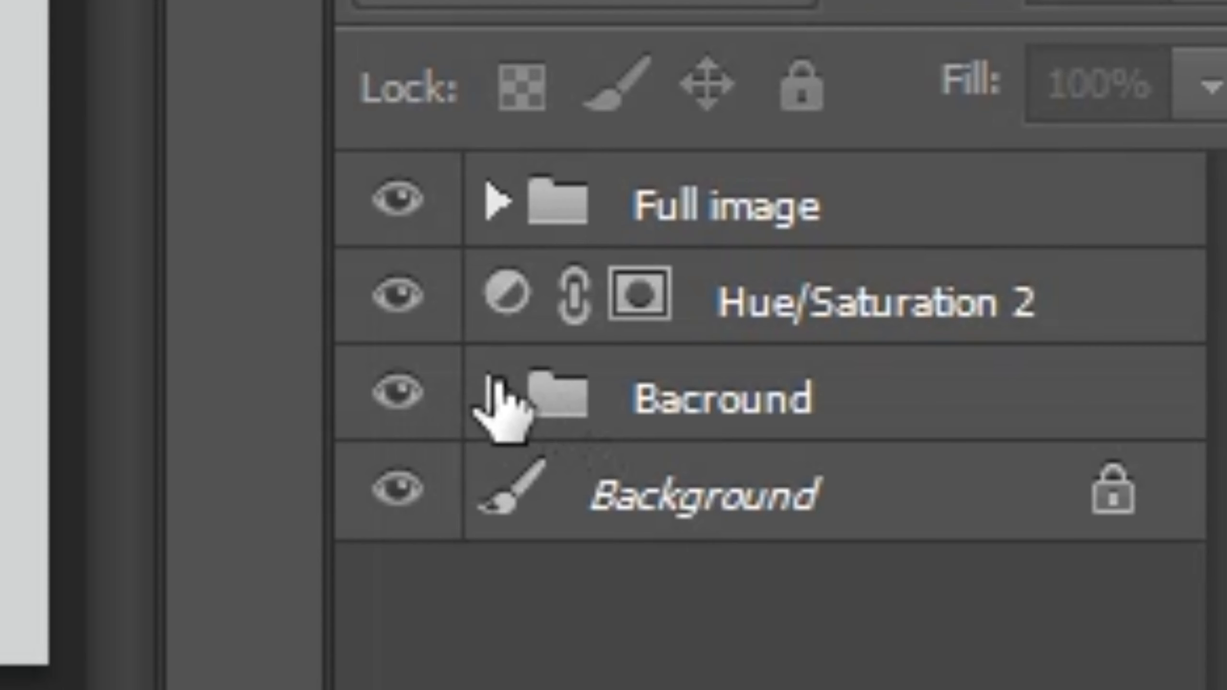
# Step: Change the grey colour stop of the Bacround group's radial gradient fill to a light blue
pyautogui.click(1069, 581)
pyautogui.doubleClick(599, 507)
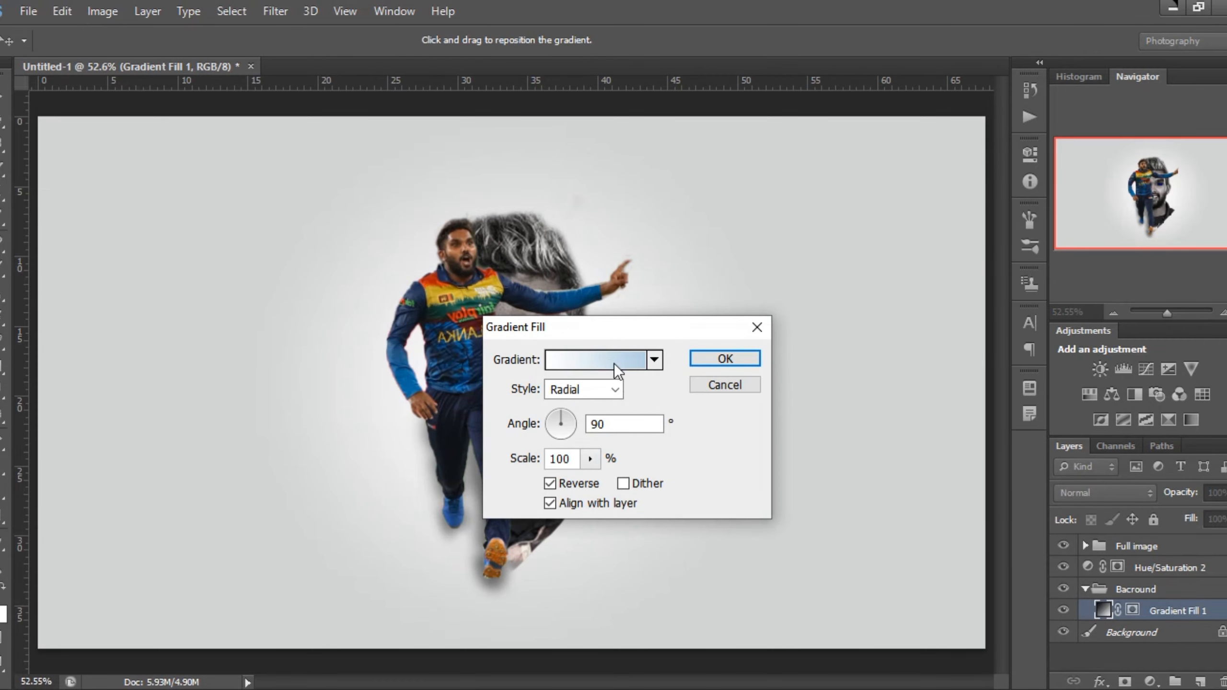
pyautogui.click(617, 372)
pyautogui.doubleClick(97, 523)
pyautogui.click(496, 364)
pyautogui.click(436, 347)
pyautogui.click(559, 466)
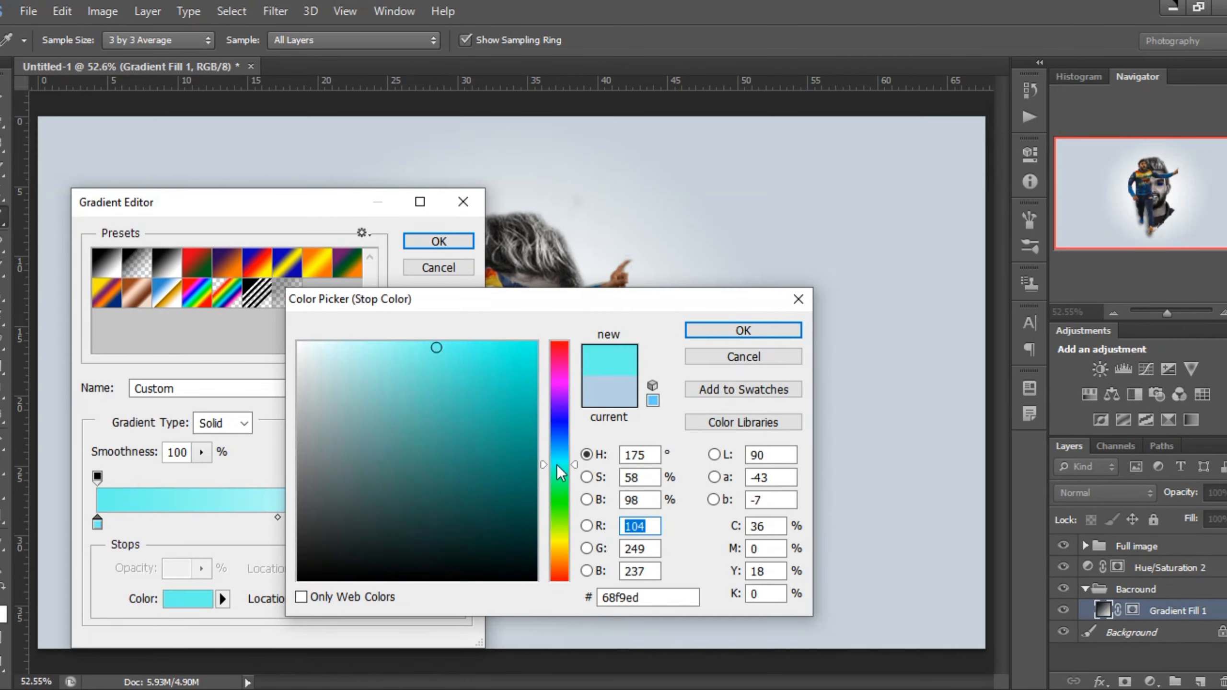
pyautogui.click(515, 347)
pyautogui.click(559, 443)
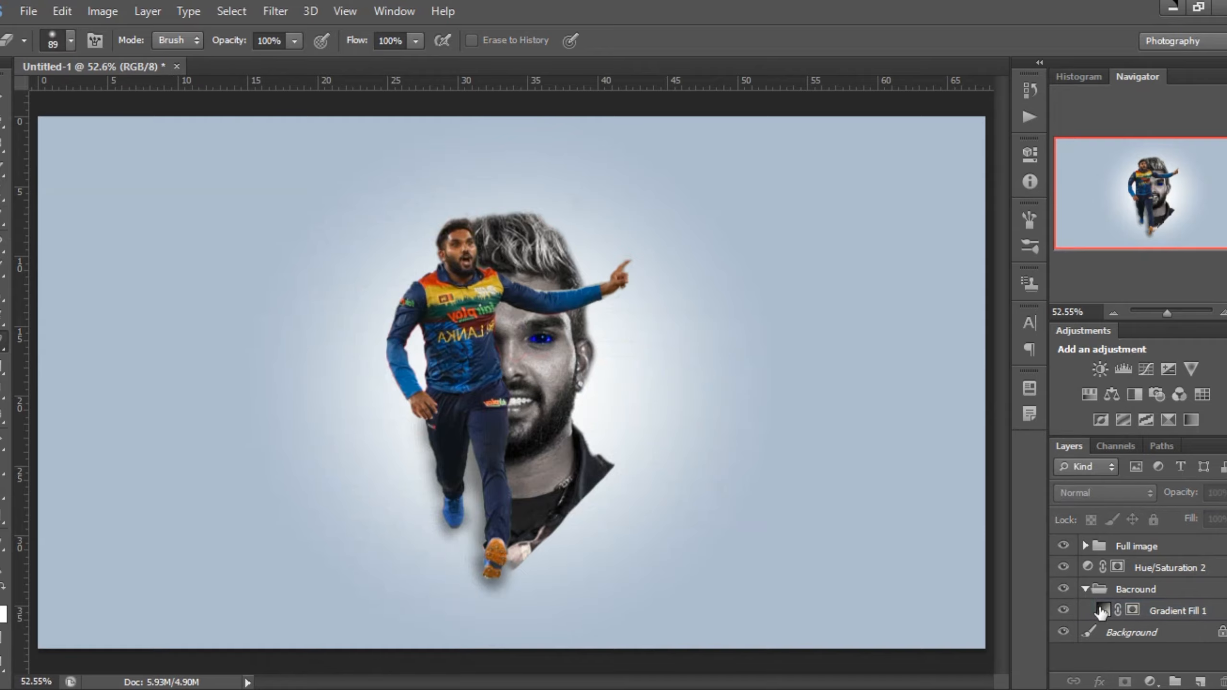
pyautogui.click(1085, 589)
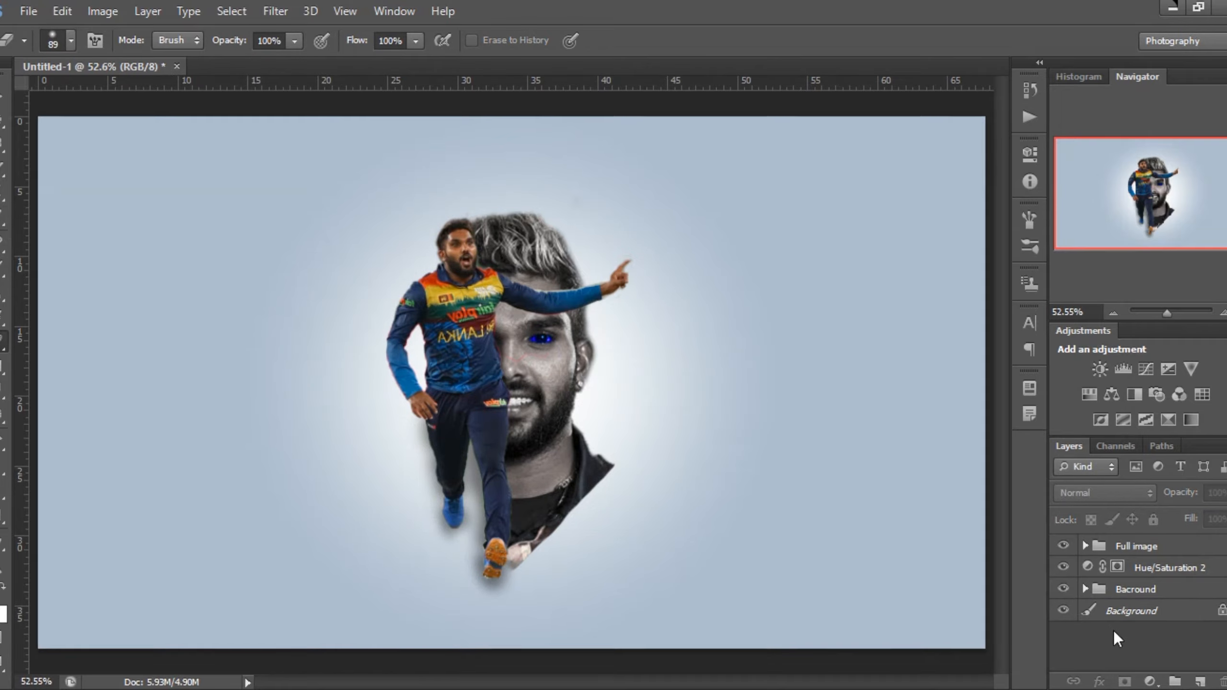